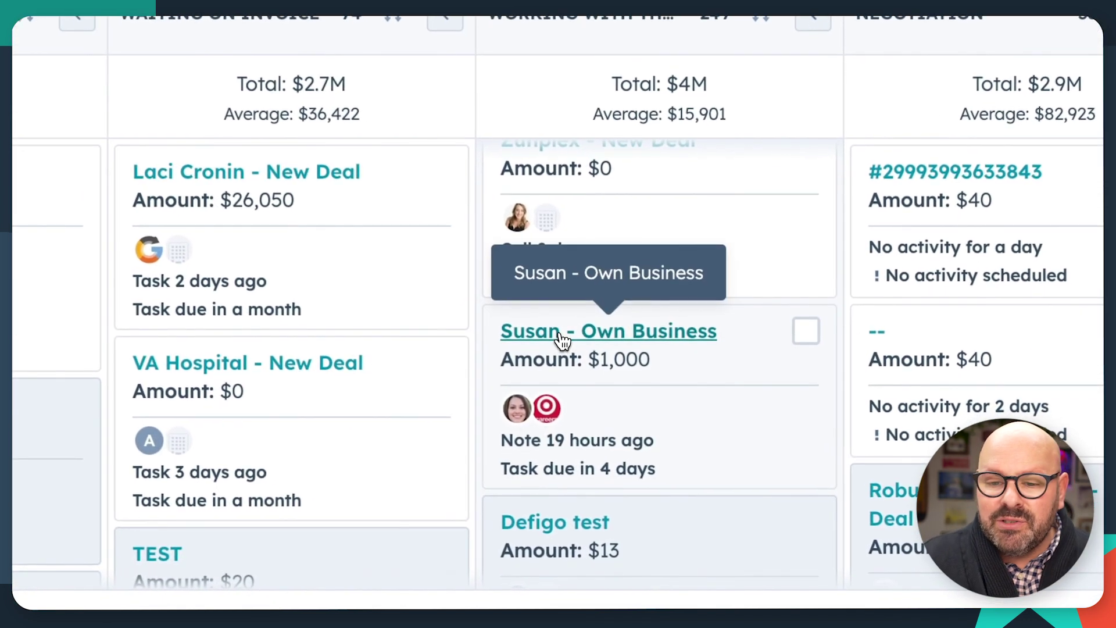
# - Open the Susan - Own Business deal and create a quote from its DealHub sidebar card
pyautogui.click(559, 335)
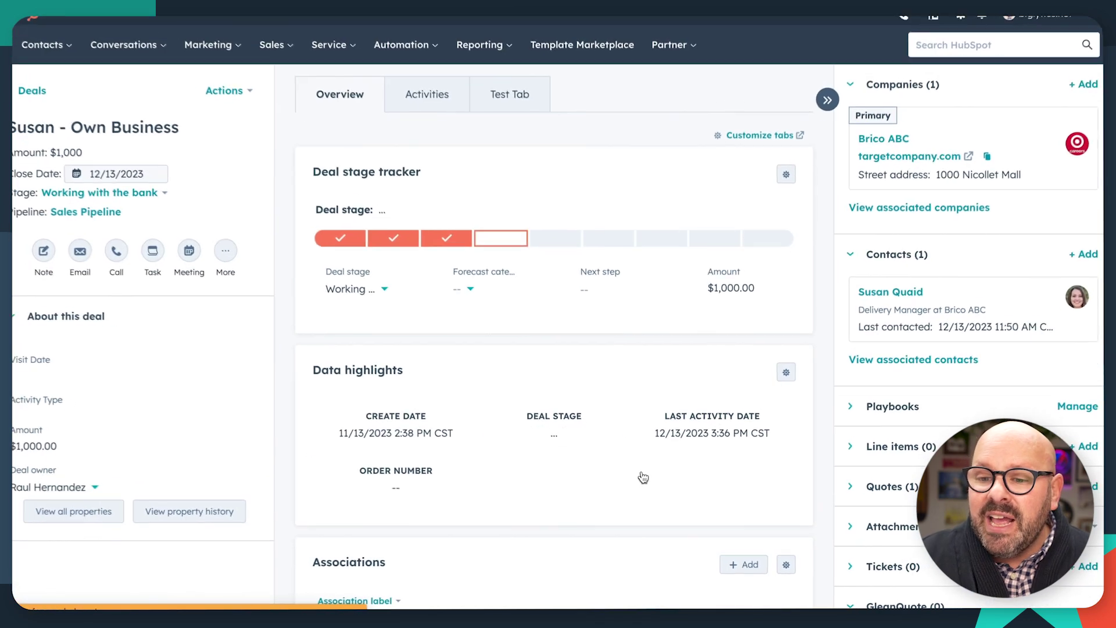
pyautogui.scroll(-5, 872, 319)
pyautogui.scroll(-5, 872, 319)
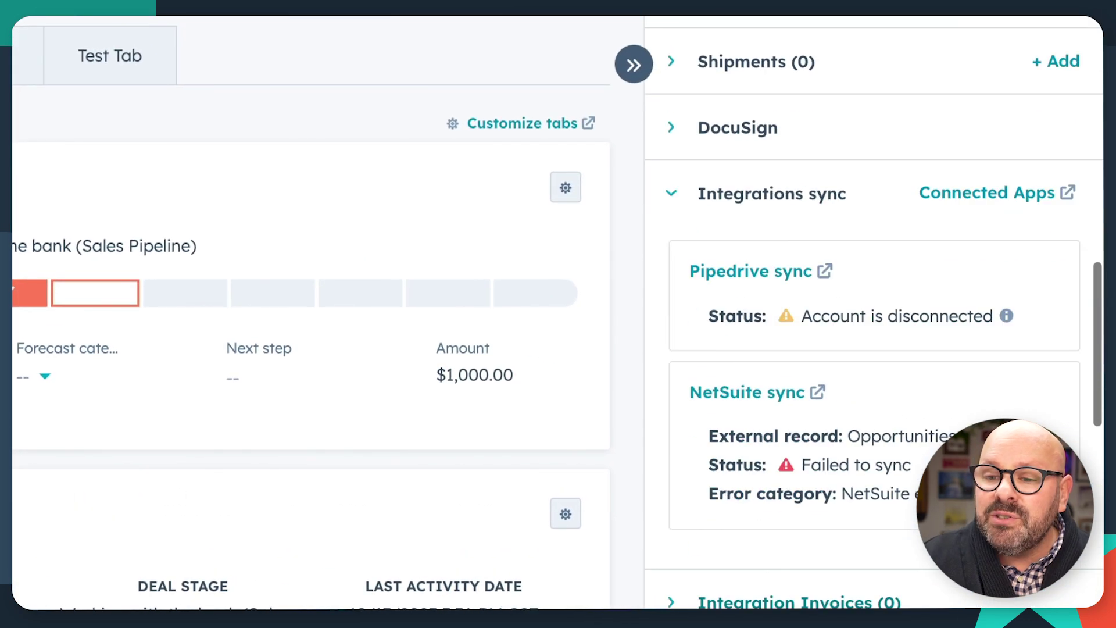
pyautogui.scroll(-5, 767, 409)
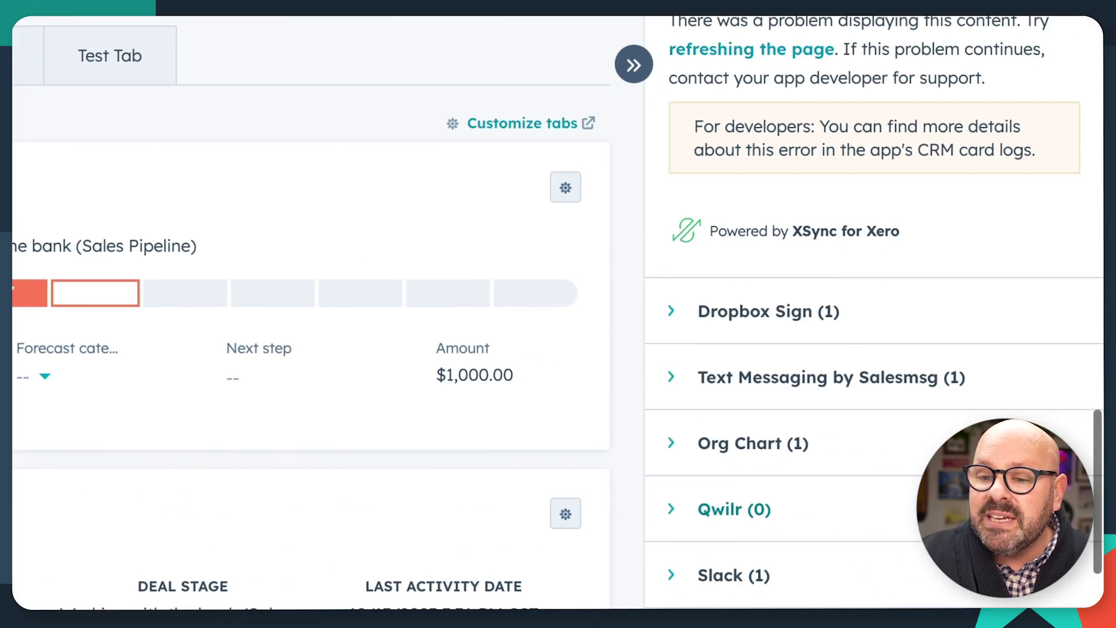
pyautogui.scroll(-5, 767, 410)
pyautogui.scroll(-2, 767, 410)
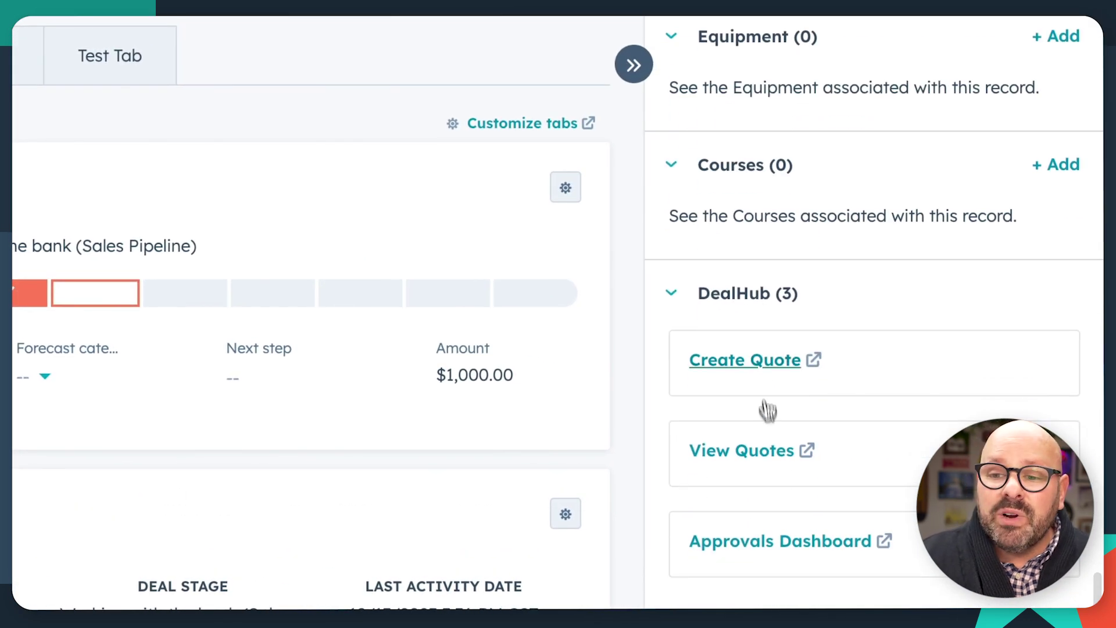
pyautogui.click(754, 361)
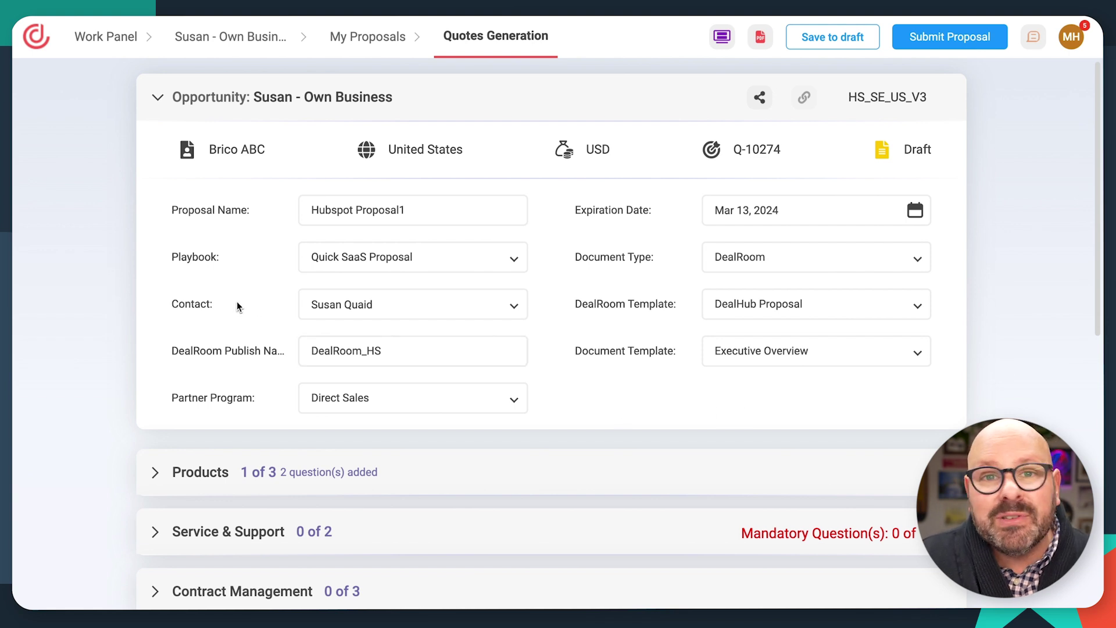
# - Choose the Enterprise solution under Products, adding 2 admin licenses to 20 user licenses
pyautogui.scroll(-1, 448, 379)
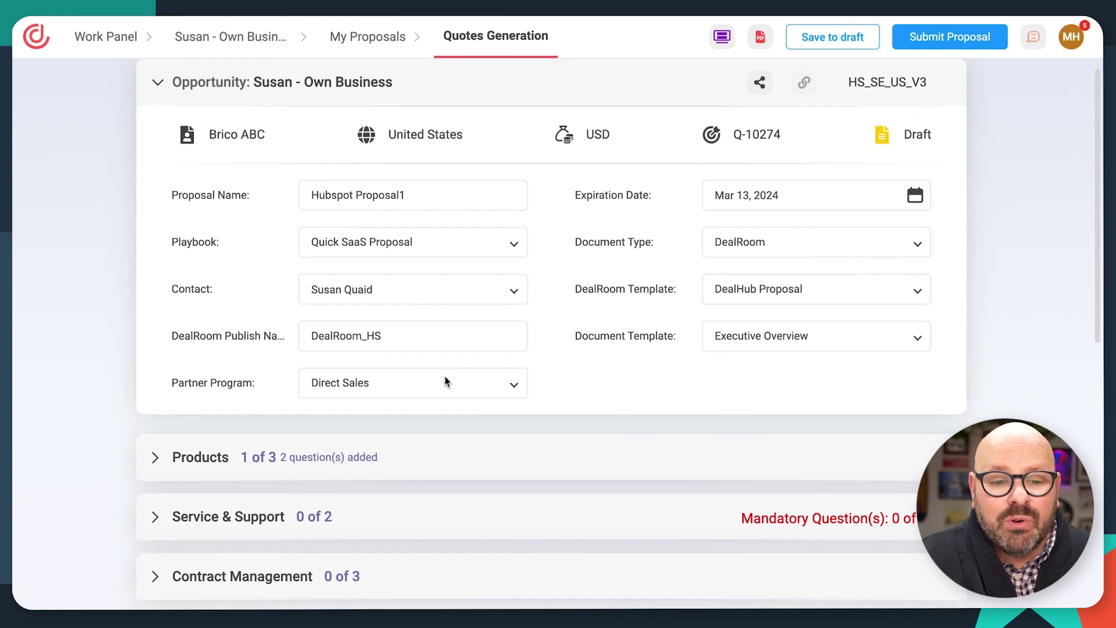
pyautogui.scroll(-1, 448, 378)
pyautogui.scroll(-1, 448, 379)
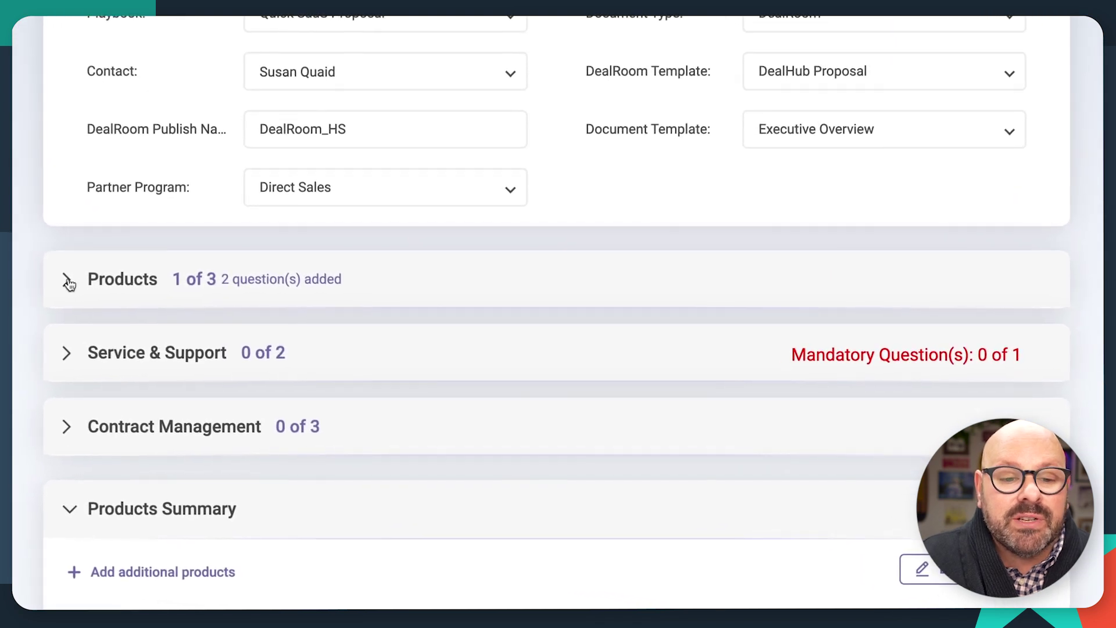
pyautogui.click(88, 295)
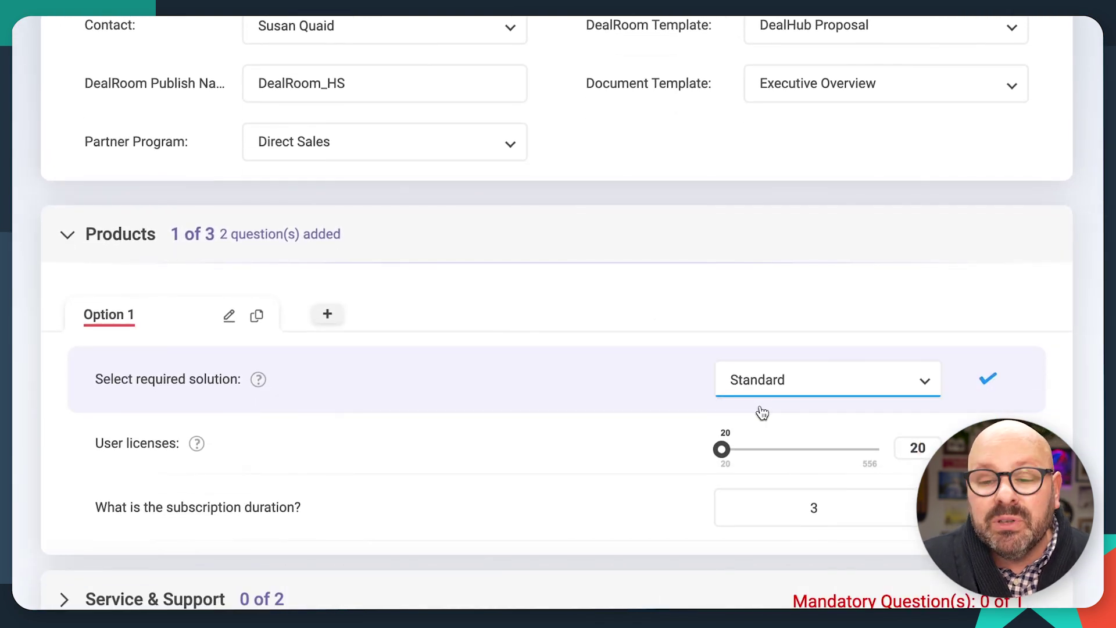
pyautogui.scroll(-1, 761, 412)
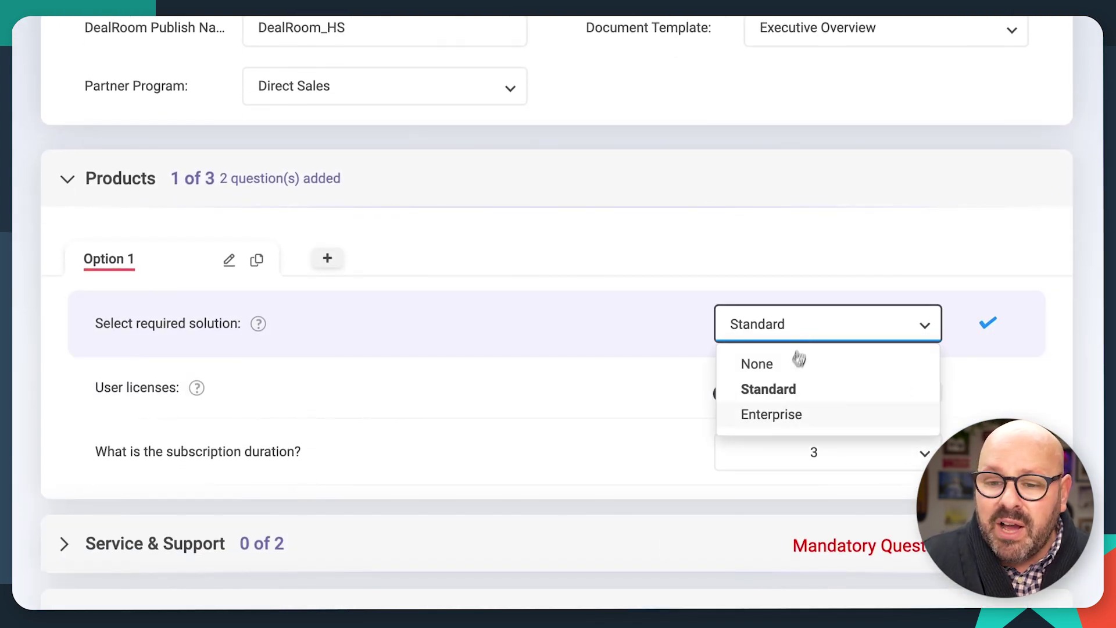
pyautogui.click(773, 414)
pyautogui.scroll(-1, 779, 416)
pyautogui.scroll(-1, 753, 367)
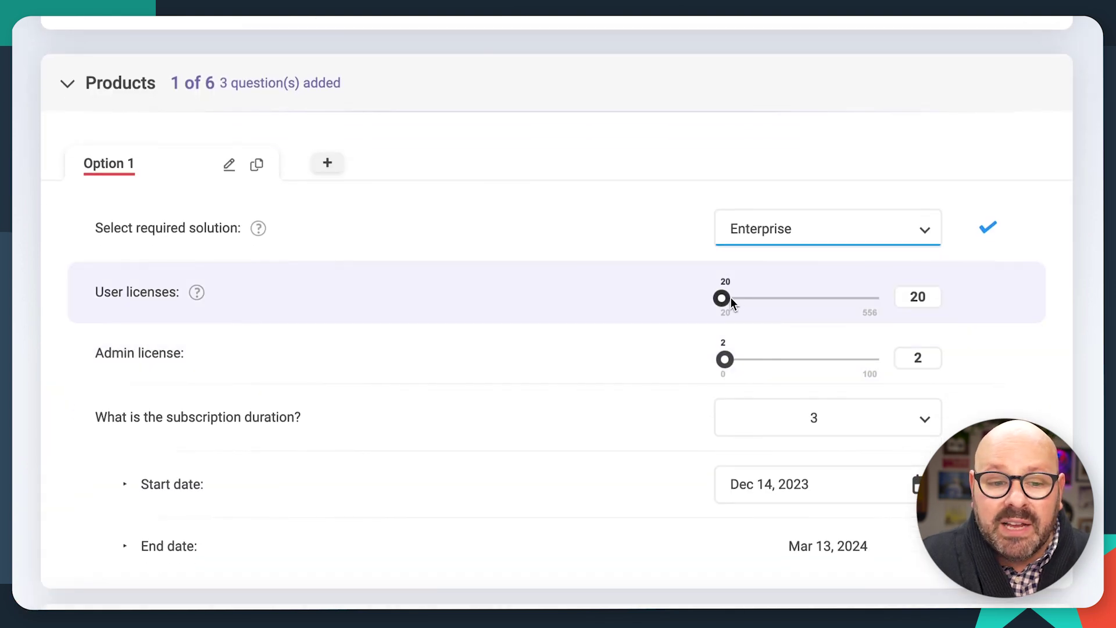
pyautogui.scroll(-1, 747, 361)
pyautogui.scroll(-1, 749, 365)
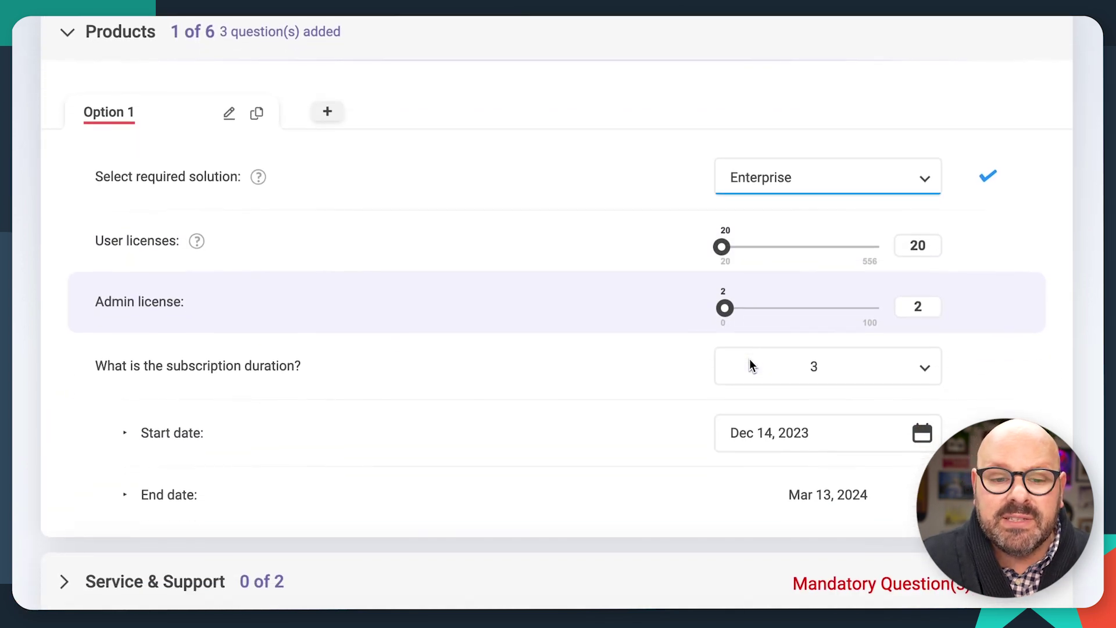
pyautogui.scroll(-1, 750, 365)
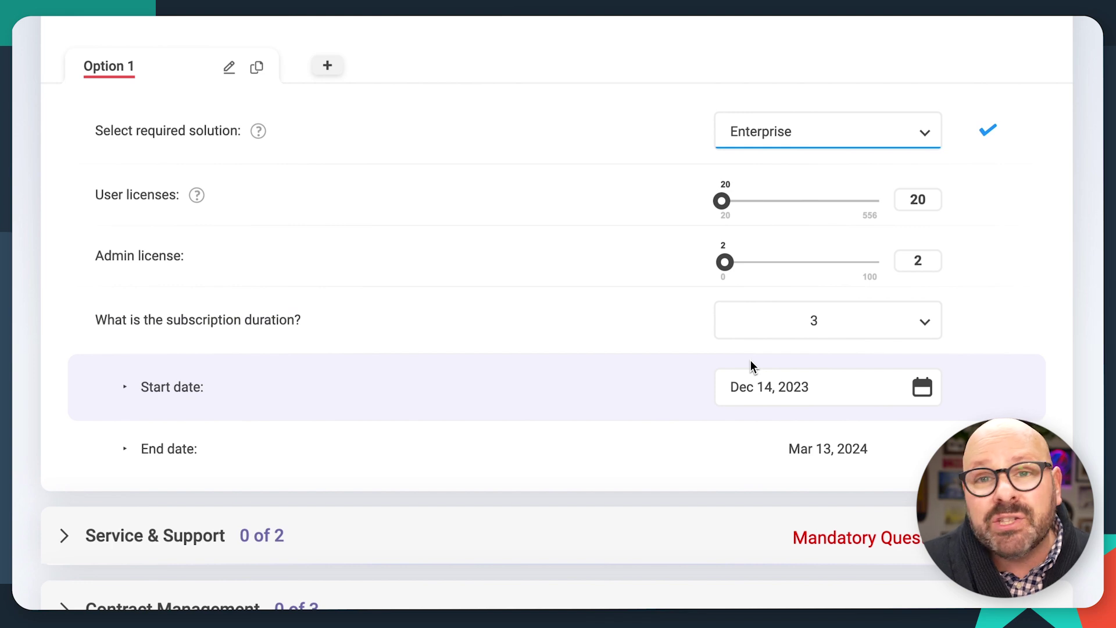
pyautogui.scroll(-2, 752, 366)
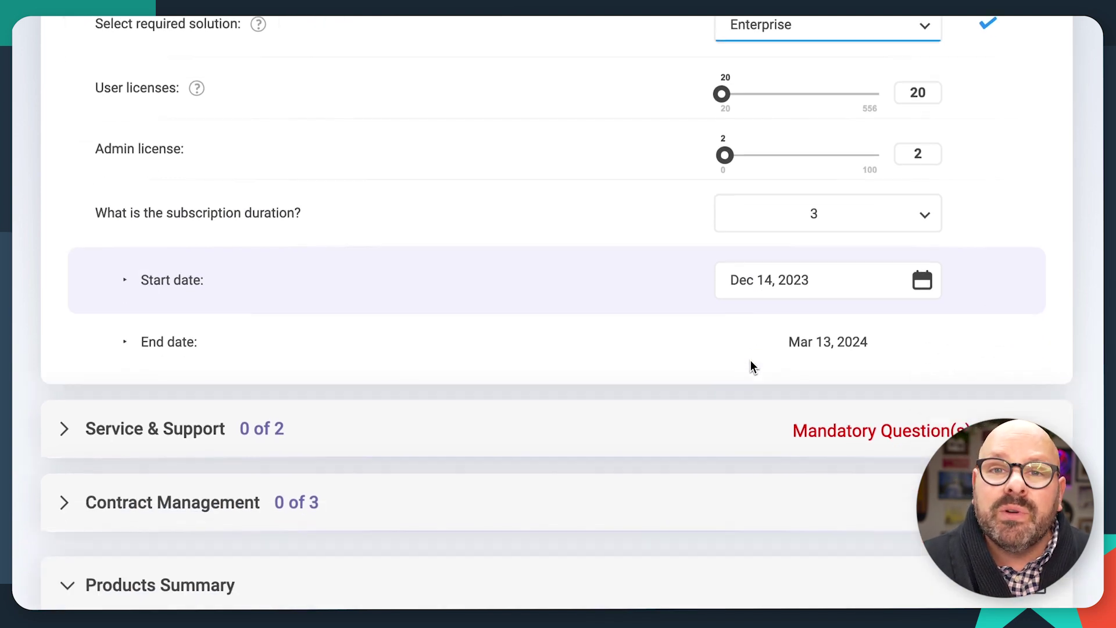
pyautogui.scroll(-2, 752, 366)
# - Set Project team required to Yes under Service & Support
pyautogui.click(77, 355)
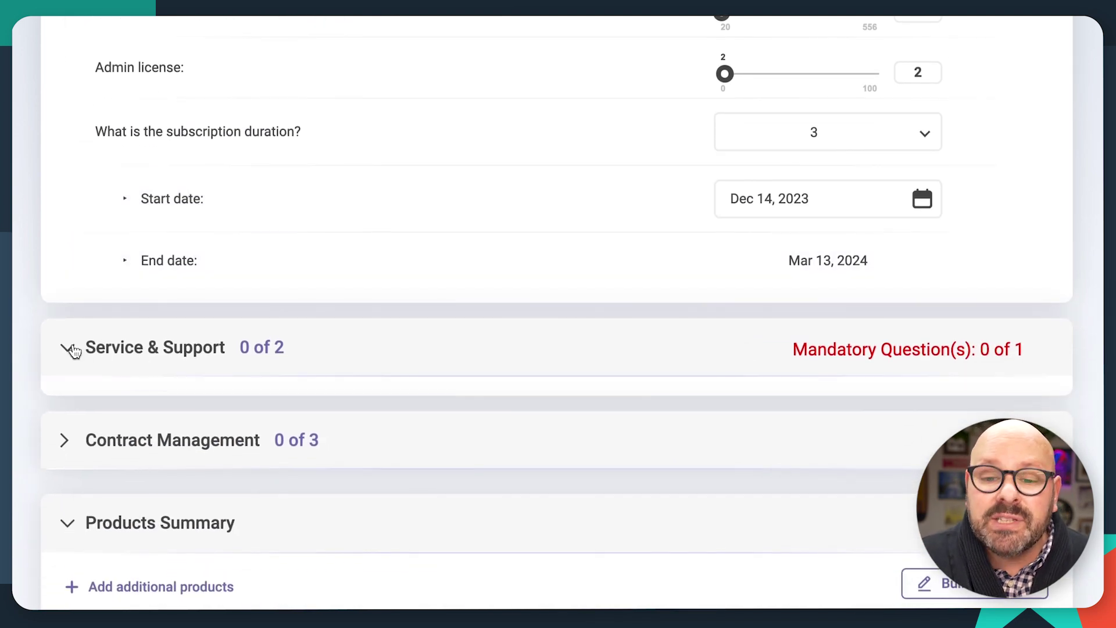
pyautogui.scroll(-3, 829, 275)
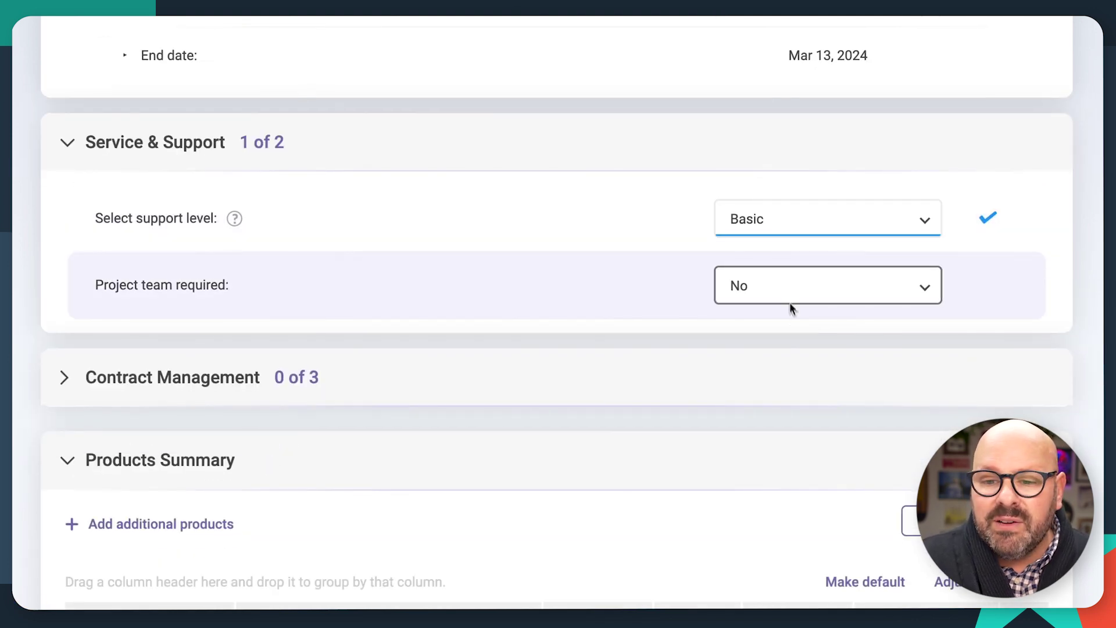
pyautogui.click(774, 343)
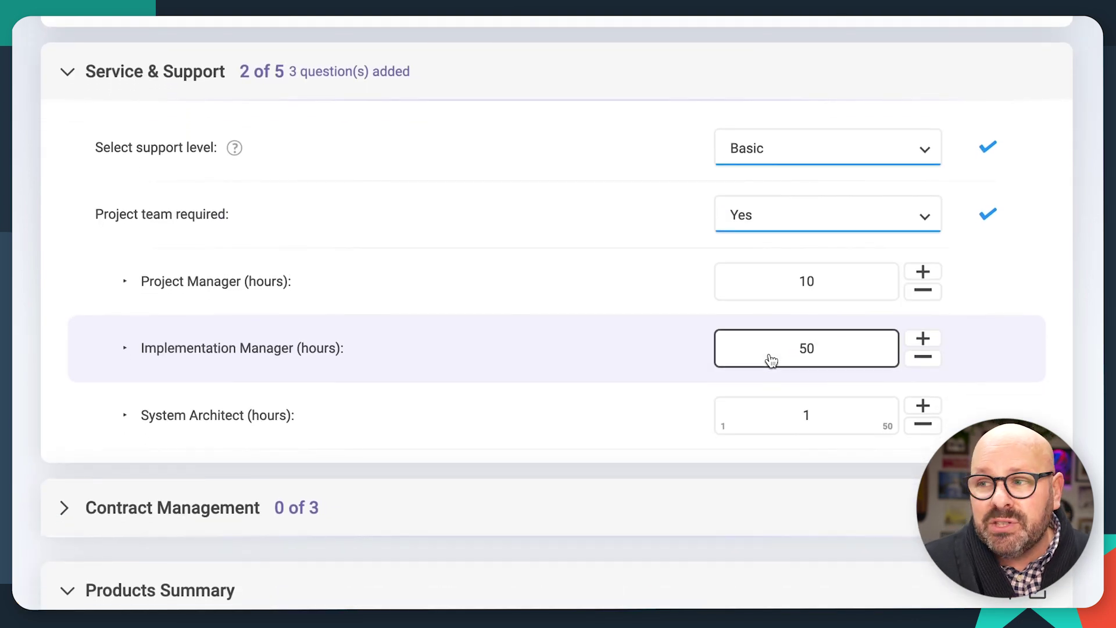
# - Add pre-approved contract clauses with a yearly increase limit, bringing the quote to $23,960
pyautogui.scroll(-3, 771, 361)
pyautogui.scroll(-4, 828, 243)
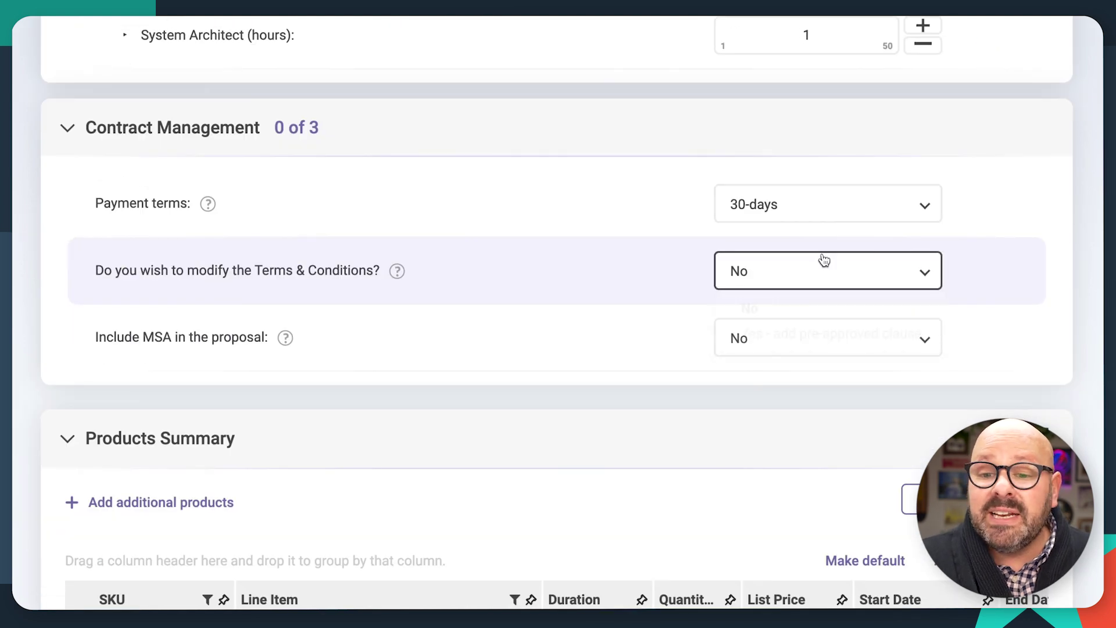
pyautogui.click(786, 336)
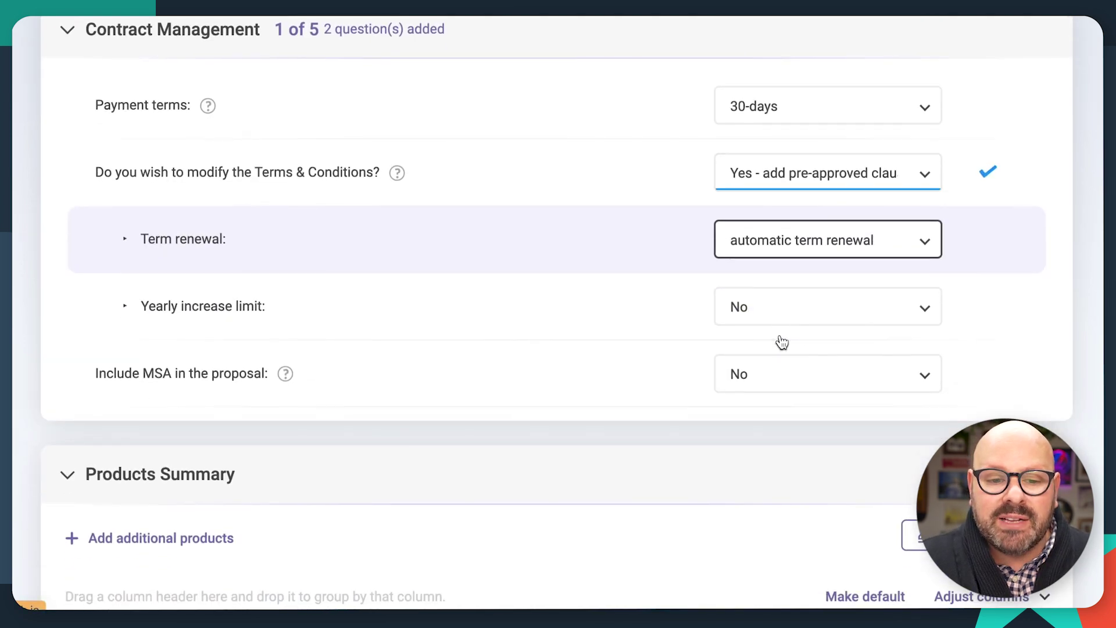
pyautogui.click(751, 290)
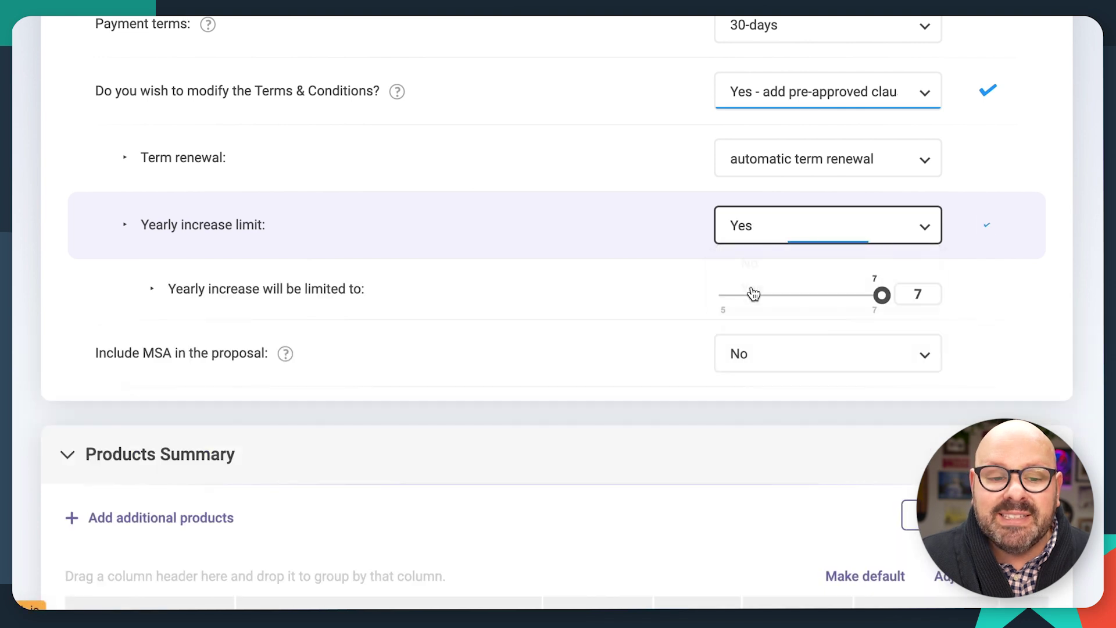
pyautogui.scroll(-2, 749, 293)
pyautogui.scroll(-3, 747, 295)
pyautogui.scroll(-3, 747, 300)
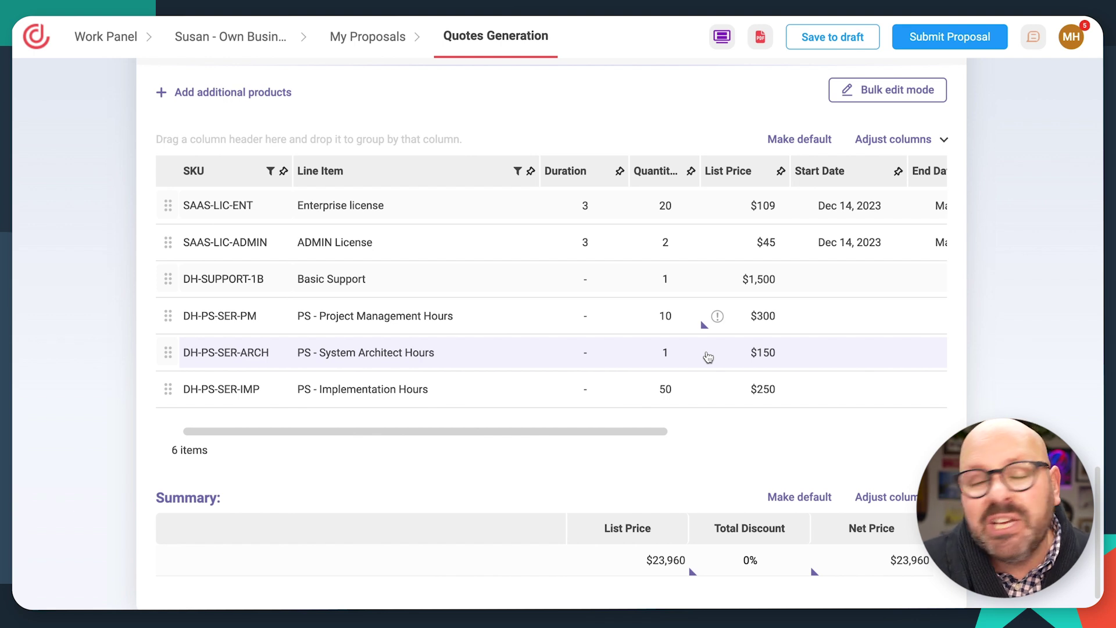
pyautogui.scroll(10, 707, 356)
pyautogui.scroll(10, 708, 356)
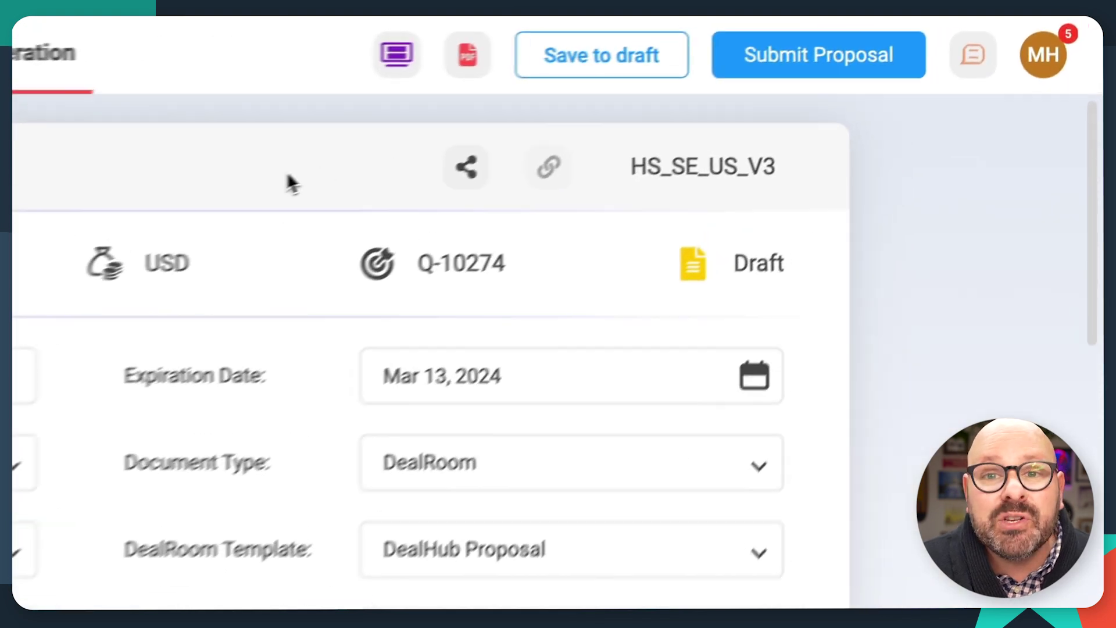
# - Preview the Brico ABC DealRoom proposal through its $23,960 pricing table to the e-Signature signers
pyautogui.click(720, 37)
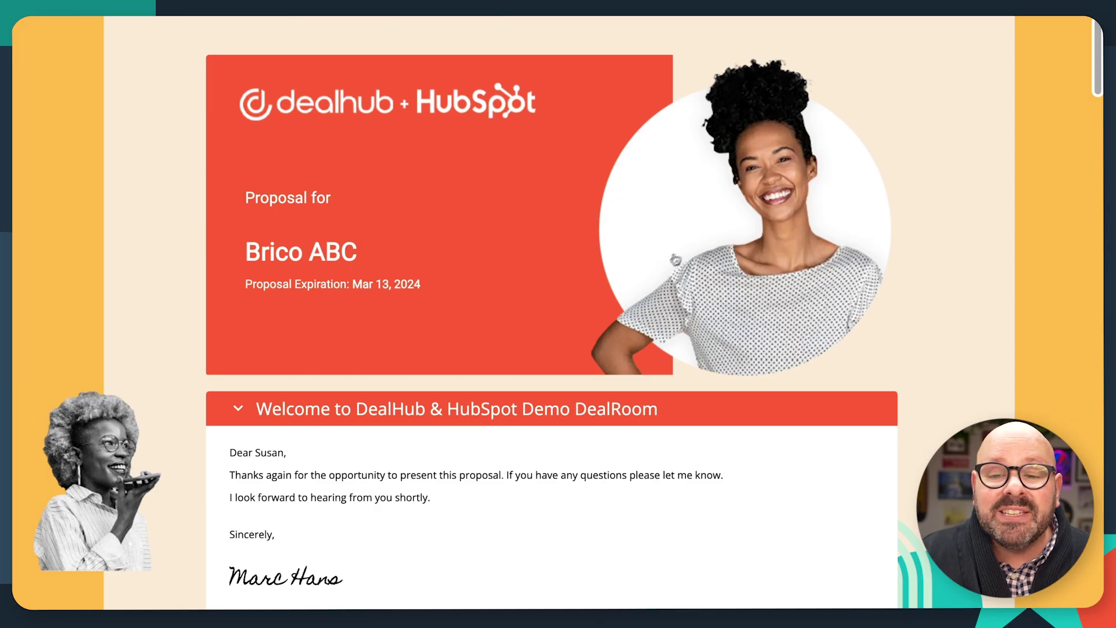
pyautogui.scroll(-2, 665, 267)
pyautogui.scroll(-3, 663, 264)
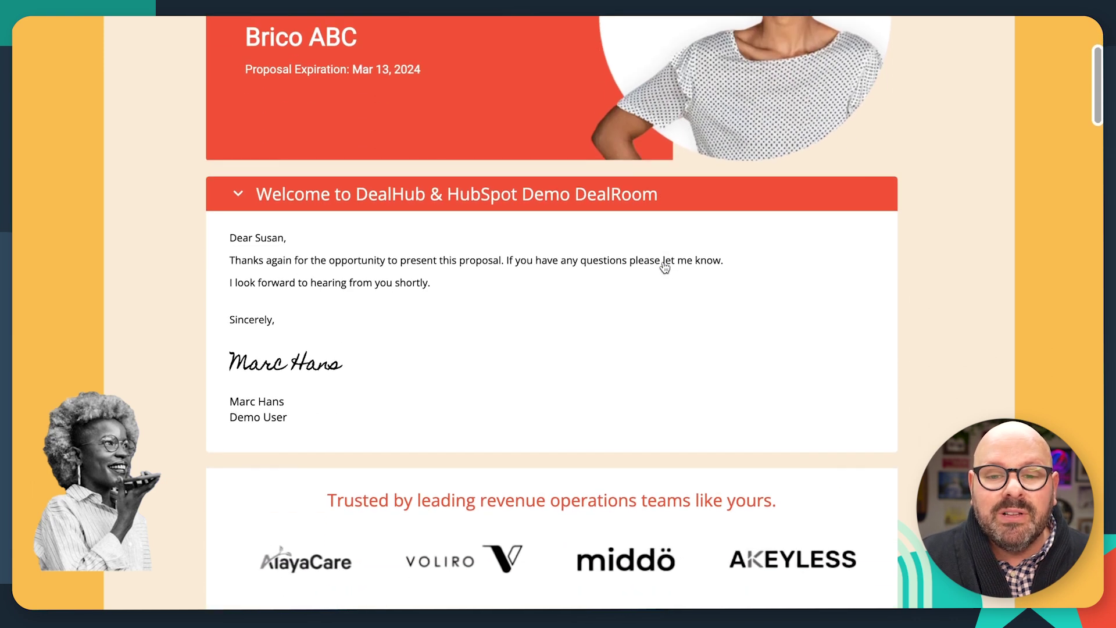
pyautogui.scroll(-2, 581, 267)
pyautogui.scroll(-2, 567, 268)
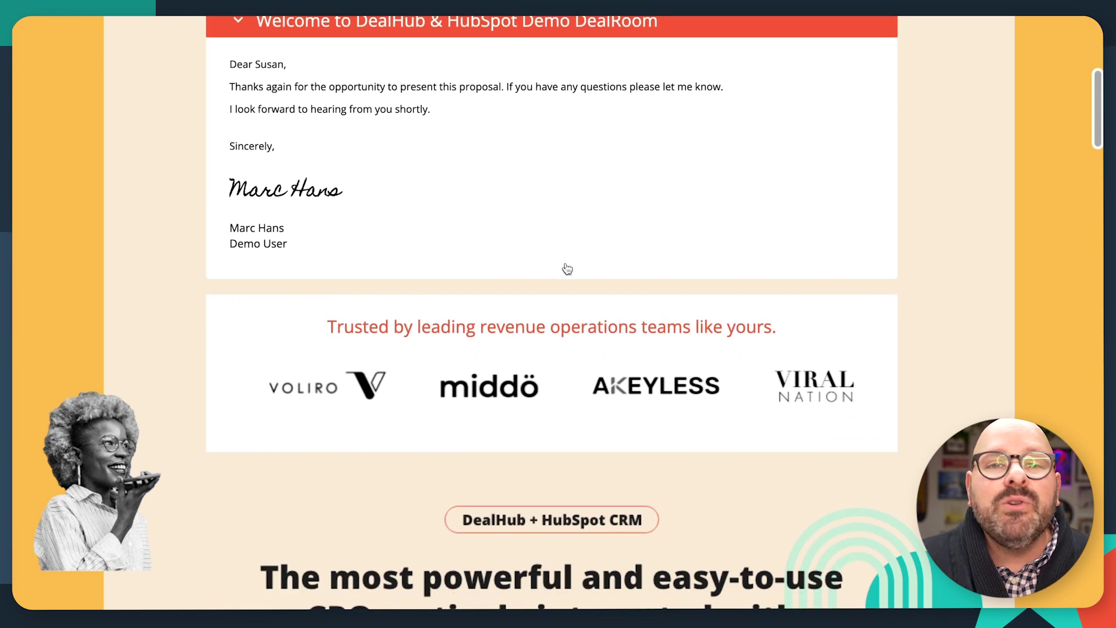
pyautogui.scroll(-1, 567, 268)
pyautogui.scroll(-2, 568, 269)
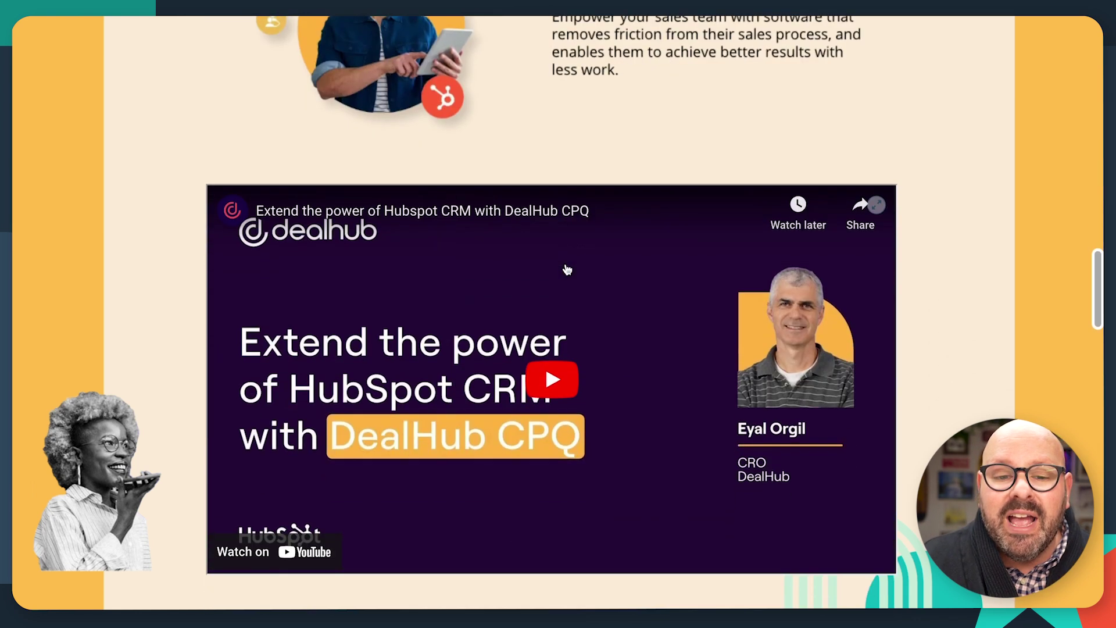
pyautogui.scroll(-4, 567, 269)
pyautogui.scroll(-5, 567, 269)
pyautogui.scroll(-3, 567, 269)
pyautogui.scroll(-4, 567, 269)
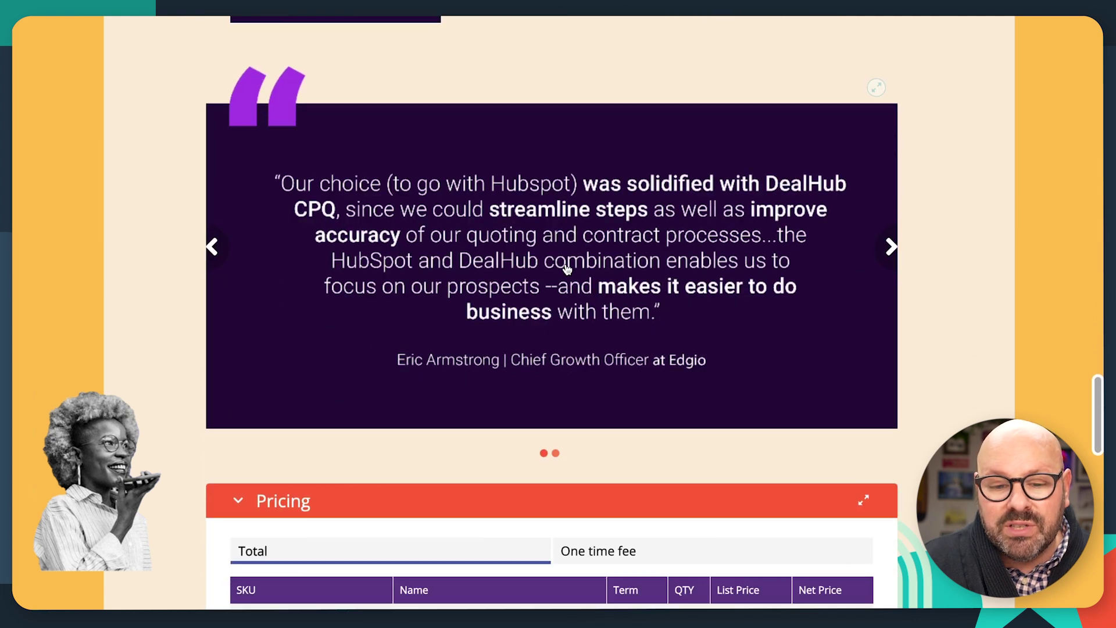
pyautogui.scroll(-4, 567, 269)
pyautogui.scroll(-2, 567, 269)
pyautogui.scroll(-1, 567, 269)
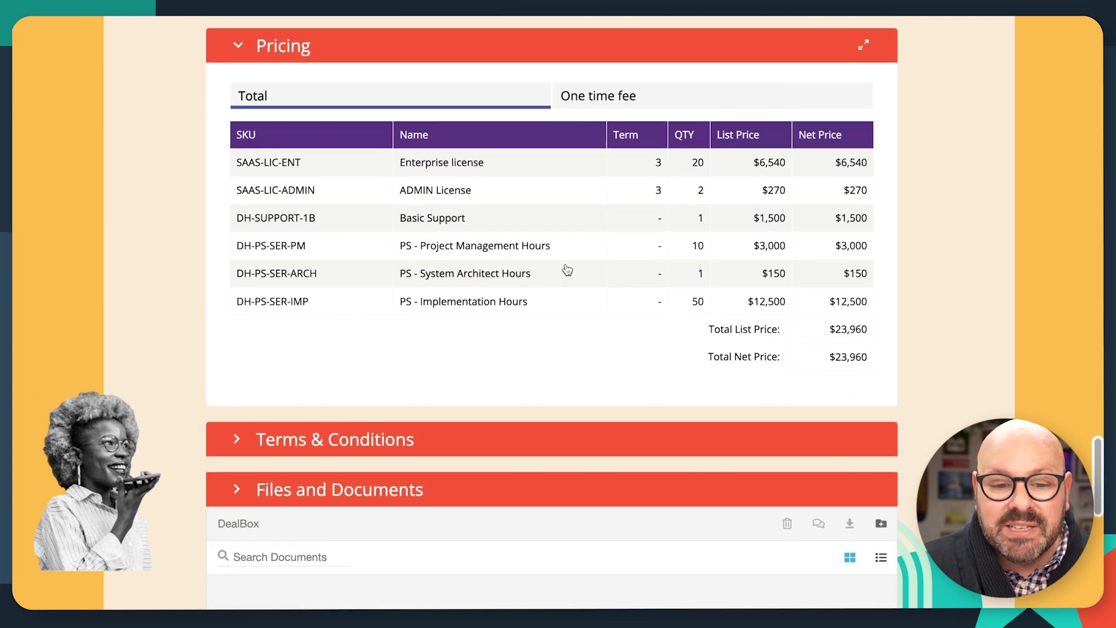
pyautogui.scroll(-1, 567, 269)
pyautogui.scroll(-1, 469, 395)
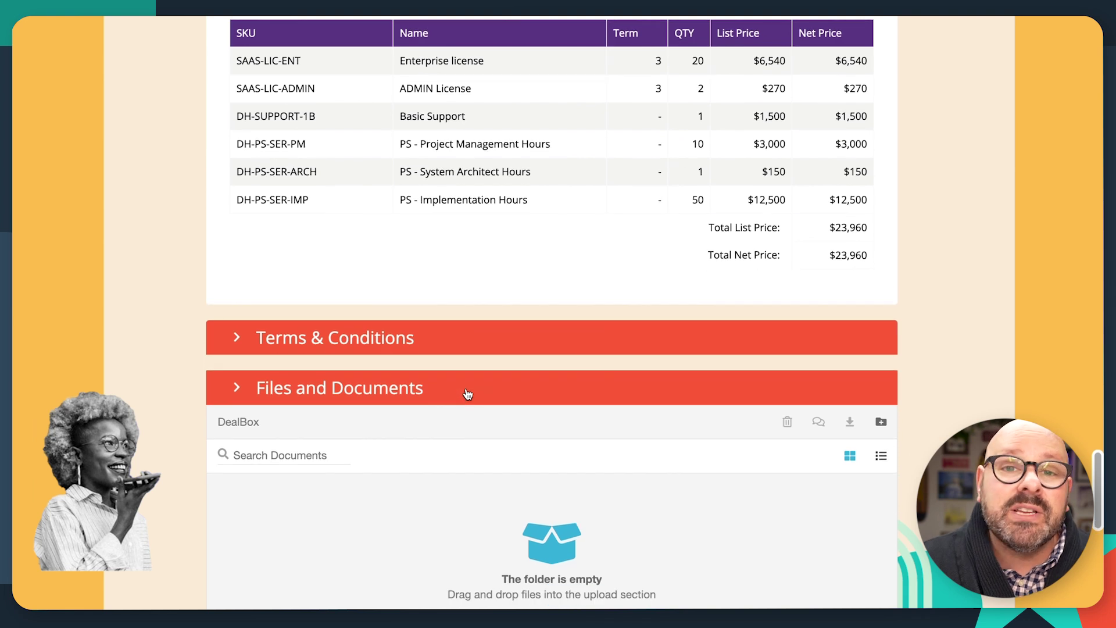
pyautogui.scroll(-1, 468, 394)
pyautogui.scroll(-1, 468, 393)
pyautogui.scroll(-2, 469, 392)
pyautogui.scroll(-4, 469, 393)
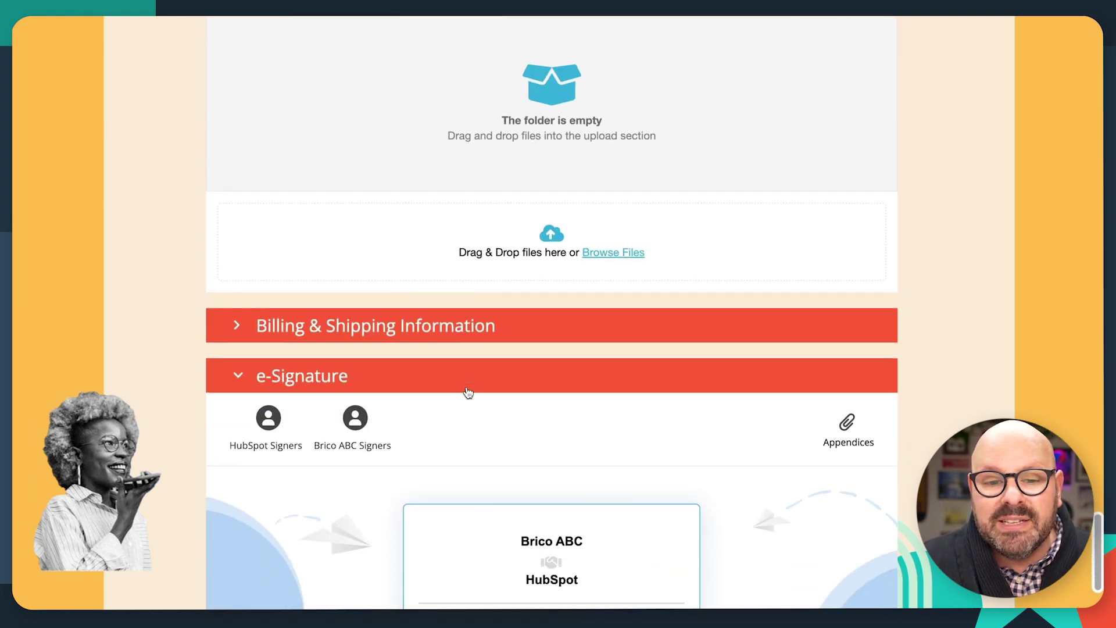
pyautogui.scroll(-1, 450, 394)
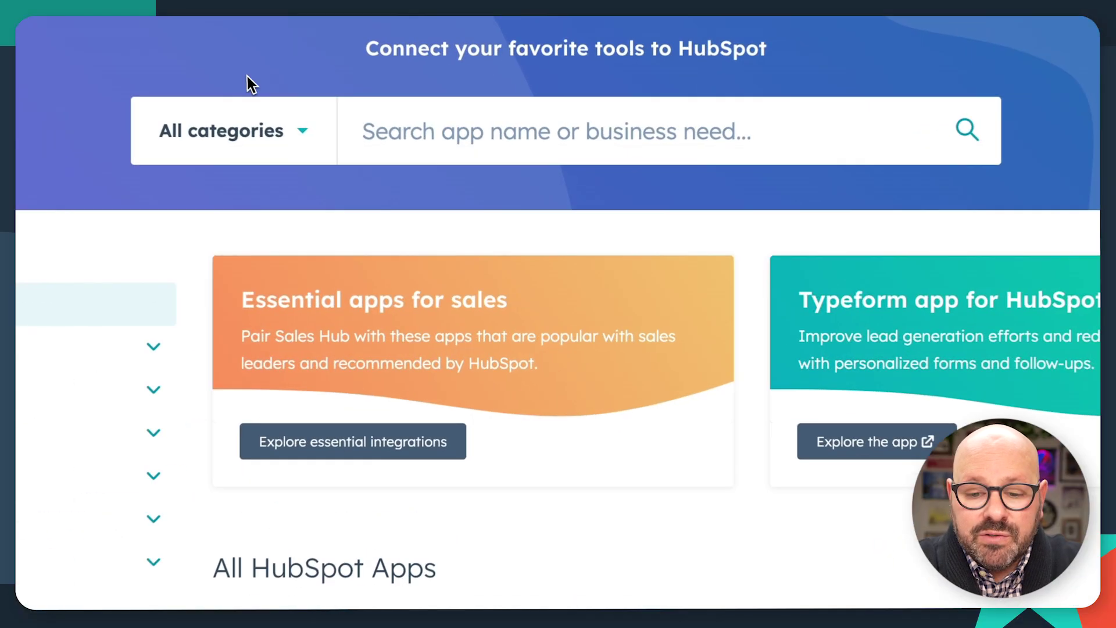
# - Search the marketplace for 'zoom' and review the already-installed ZoomInfo Inbound Enrich listing
pyautogui.click(462, 213)
pyautogui.write('zoom')
pyautogui.click(358, 230)
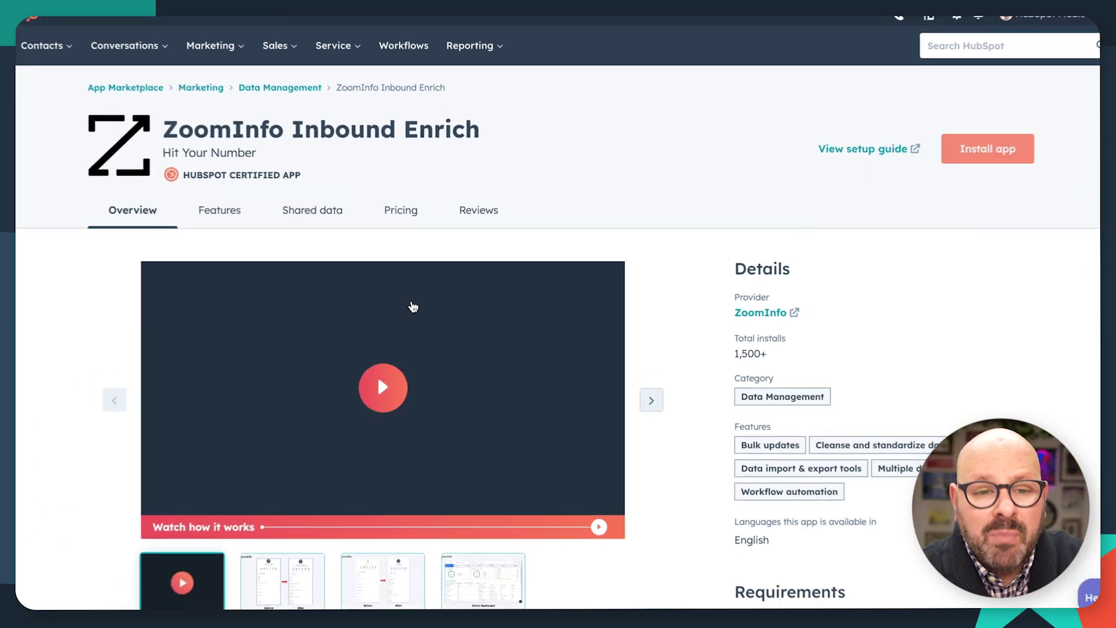
pyautogui.scroll(-2, 853, 480)
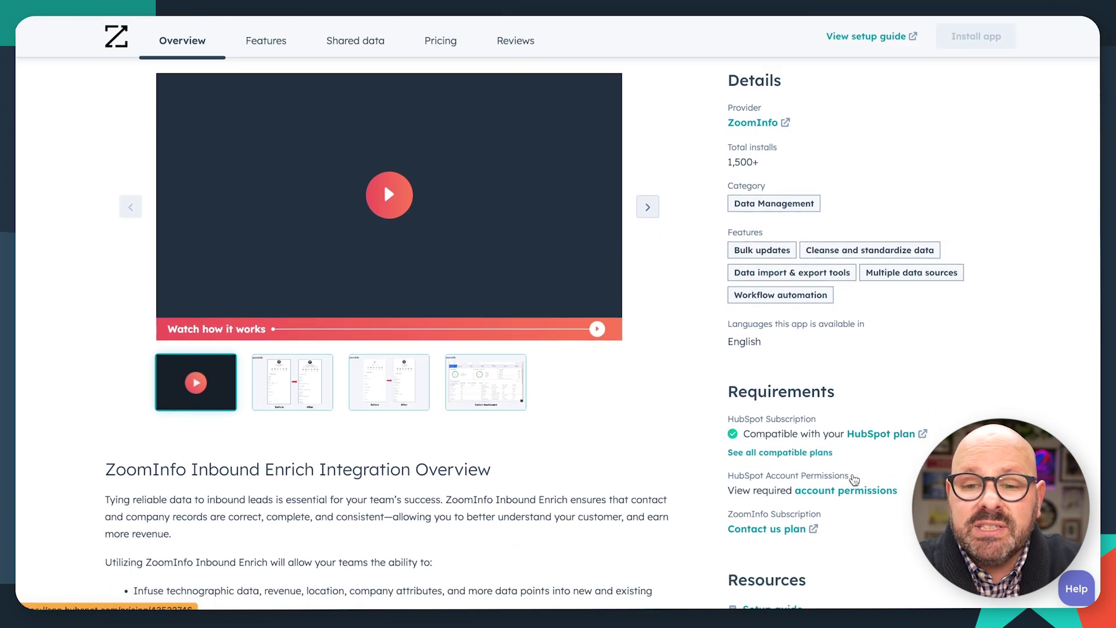
pyautogui.scroll(-1, 853, 479)
pyautogui.scroll(-4, 853, 479)
pyautogui.scroll(-1, 852, 480)
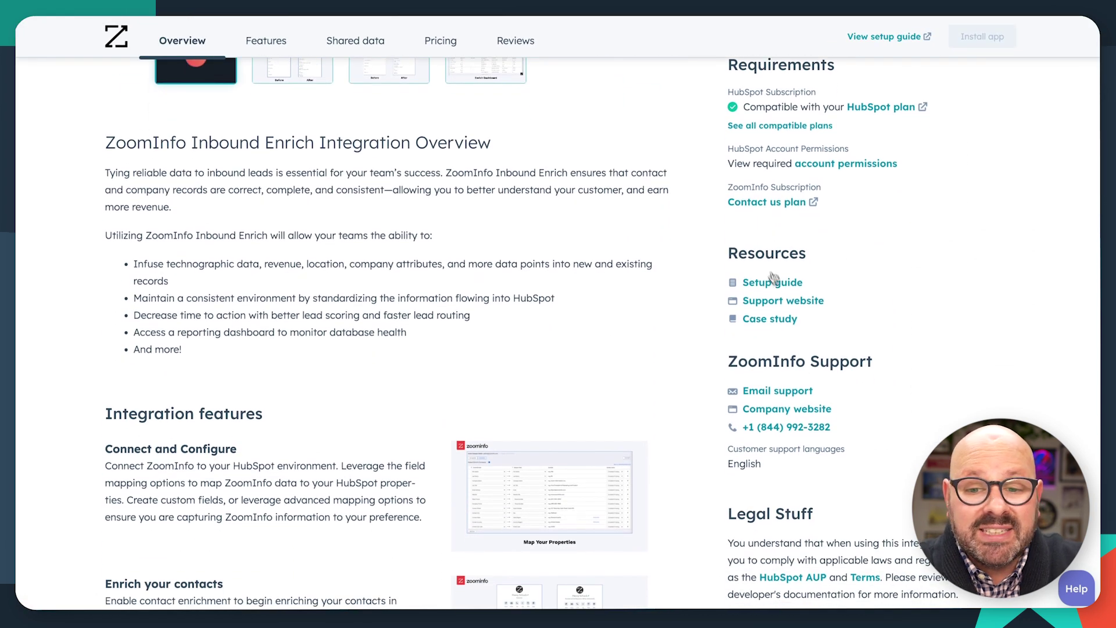
pyautogui.scroll(8, 777, 304)
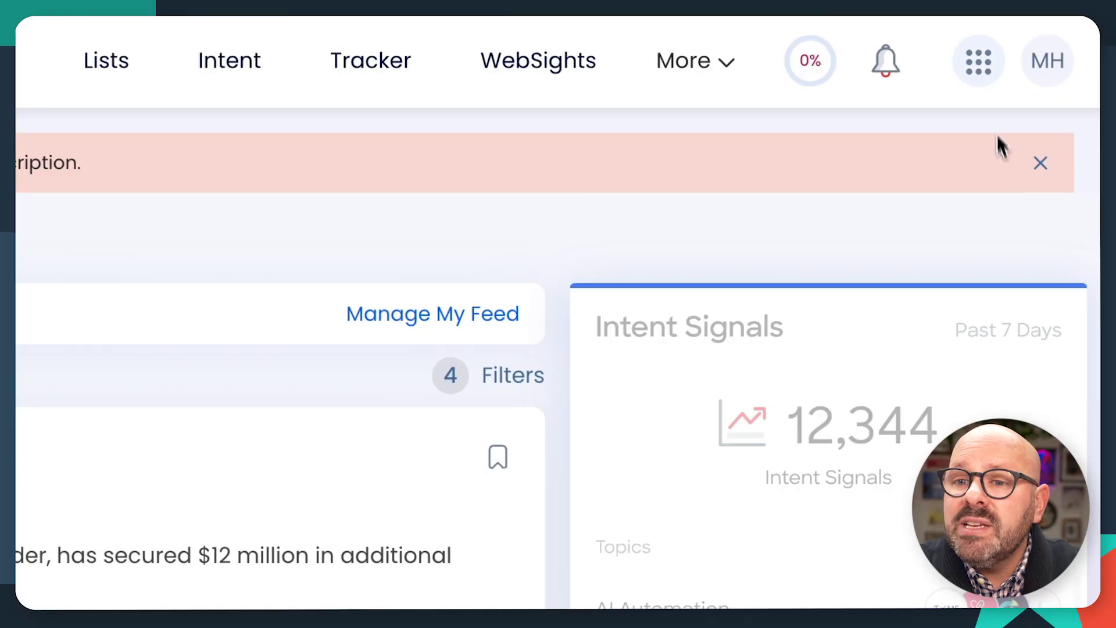
# - Review the HubSpot company field mapping under ZoomInfo AdminPortal's Enrich integrations
pyautogui.click(980, 65)
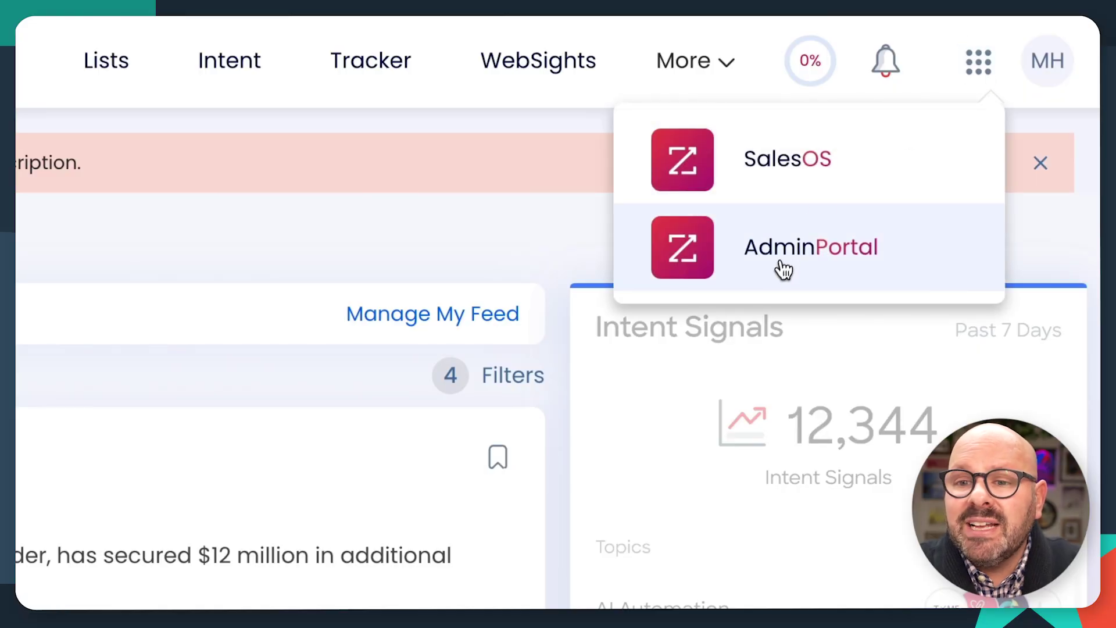
pyautogui.click(781, 274)
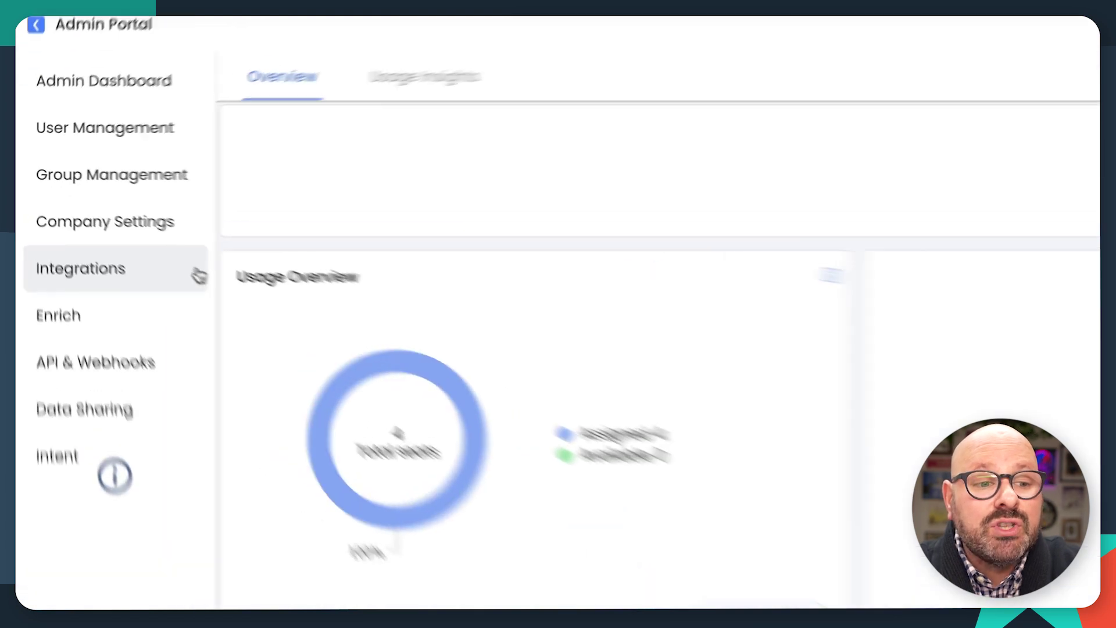
pyautogui.click(128, 363)
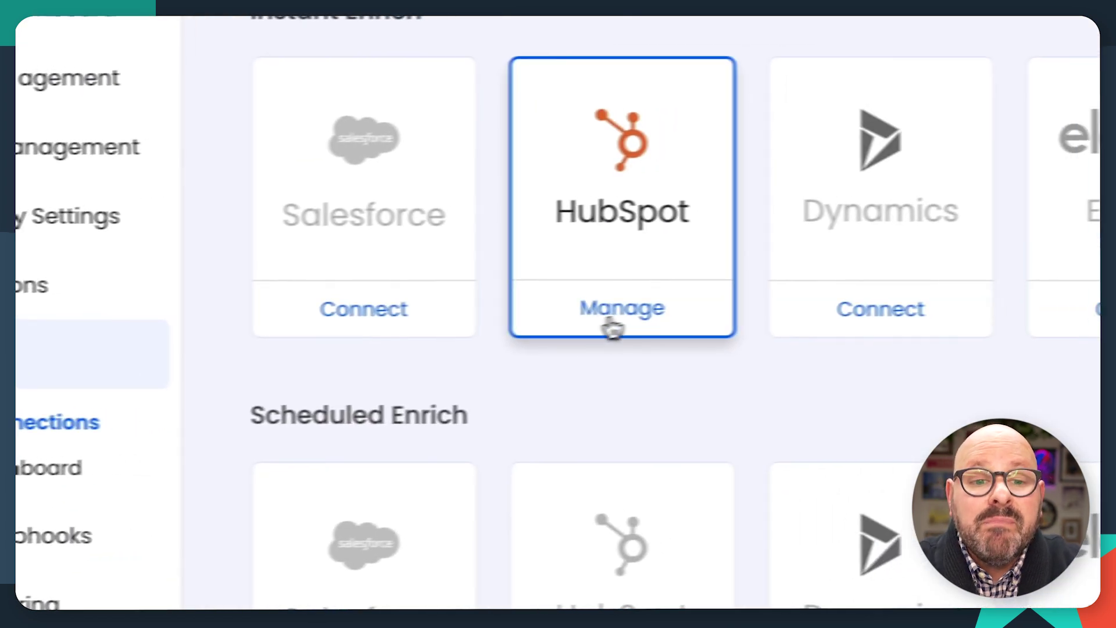
pyautogui.click(756, 303)
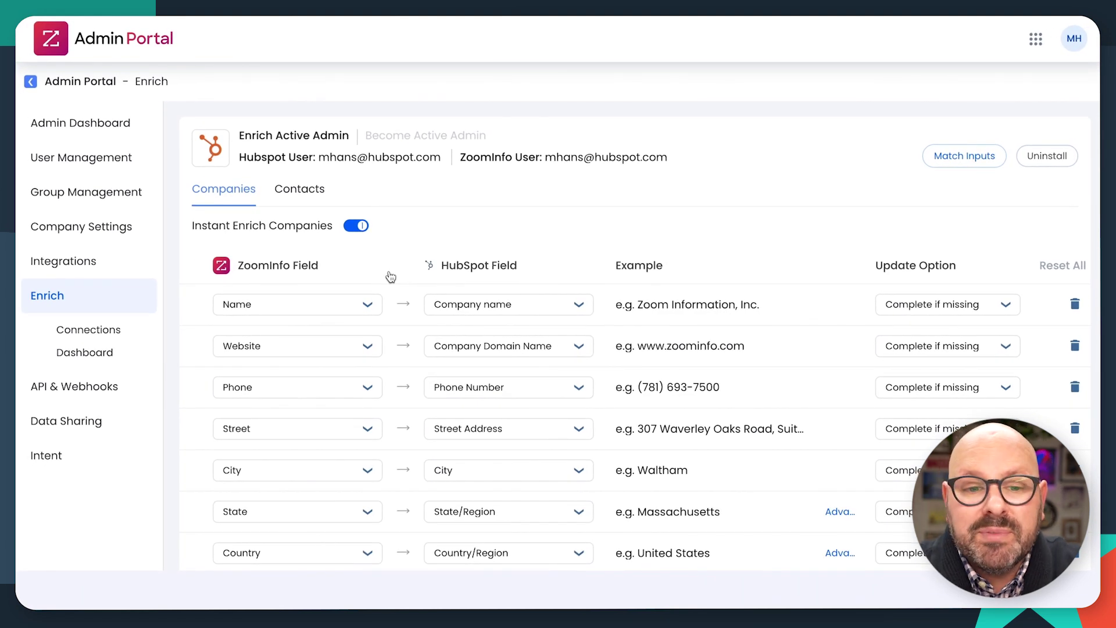
pyautogui.scroll(-1, 390, 277)
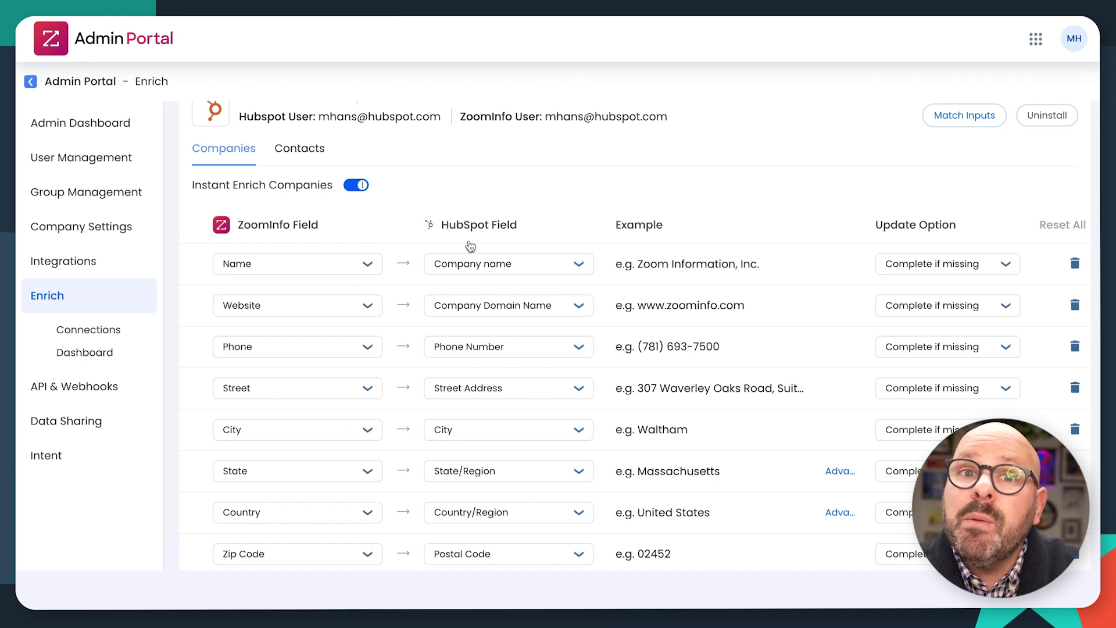
pyautogui.scroll(-2, 471, 245)
pyautogui.scroll(-1, 471, 245)
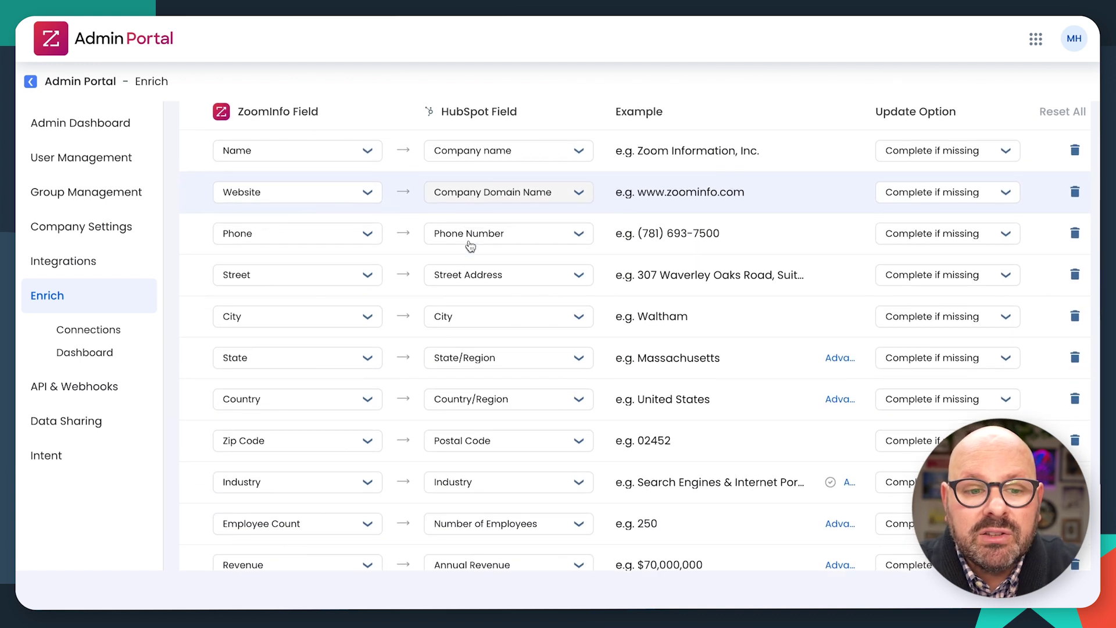
pyautogui.scroll(-3, 471, 246)
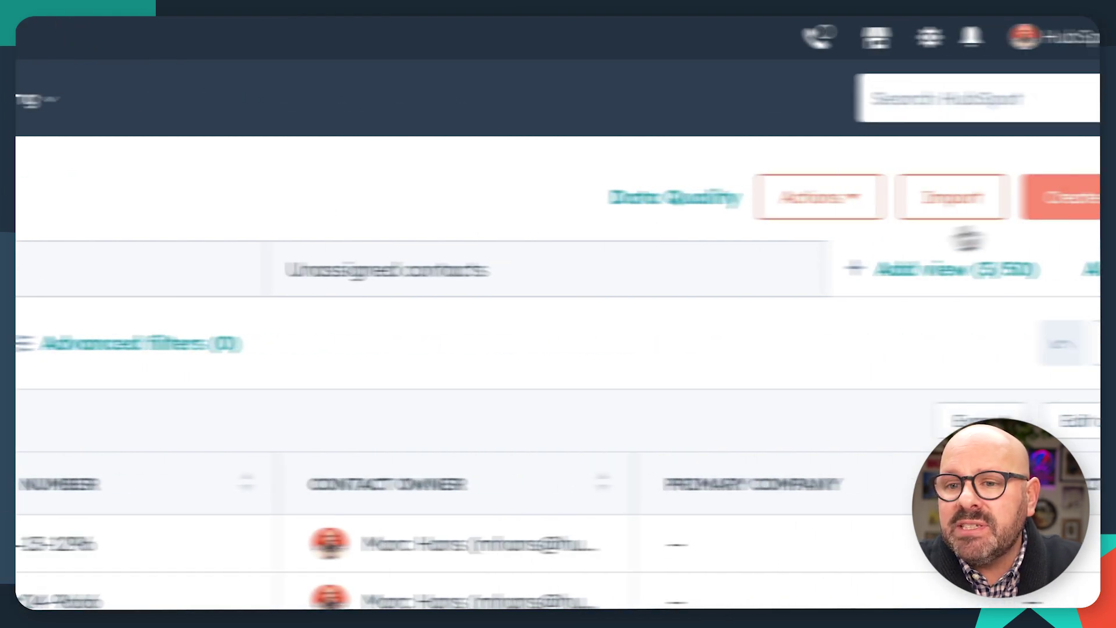
# - Create a contact from an email address and check it shows company Origin 63 and Lead stage
pyautogui.click(928, 196)
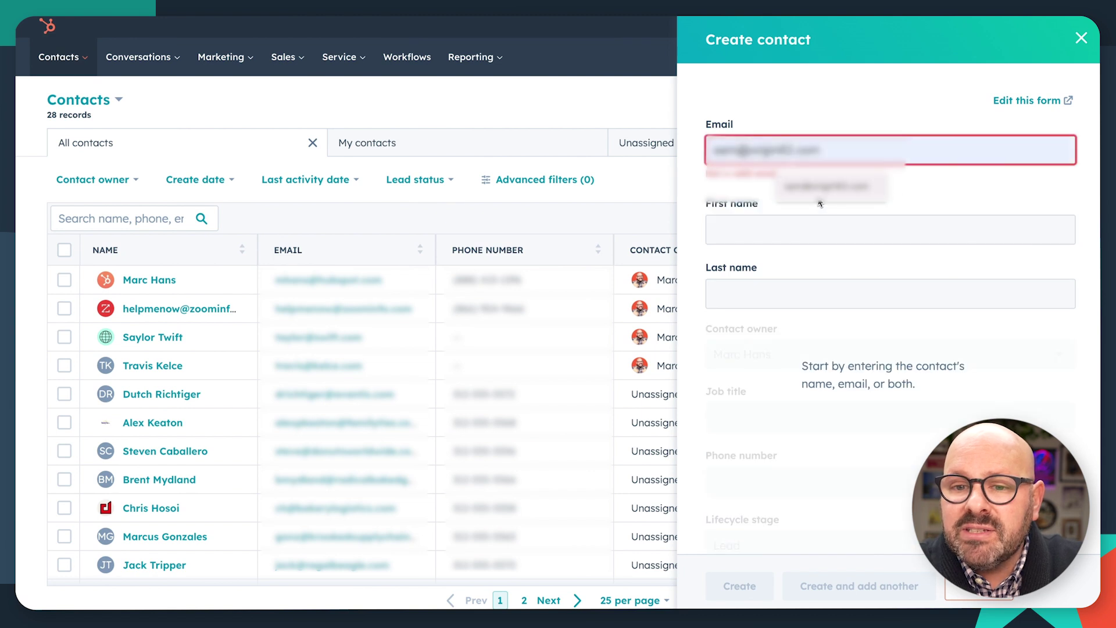
pyautogui.click(797, 183)
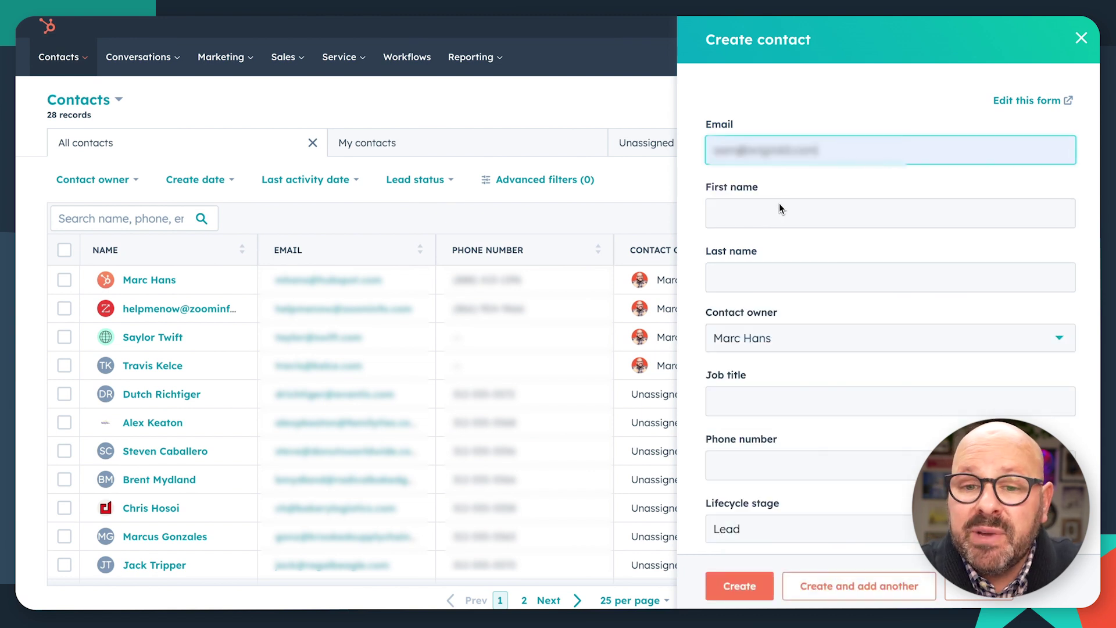
pyautogui.scroll(-1, 773, 227)
pyautogui.scroll(-1, 771, 228)
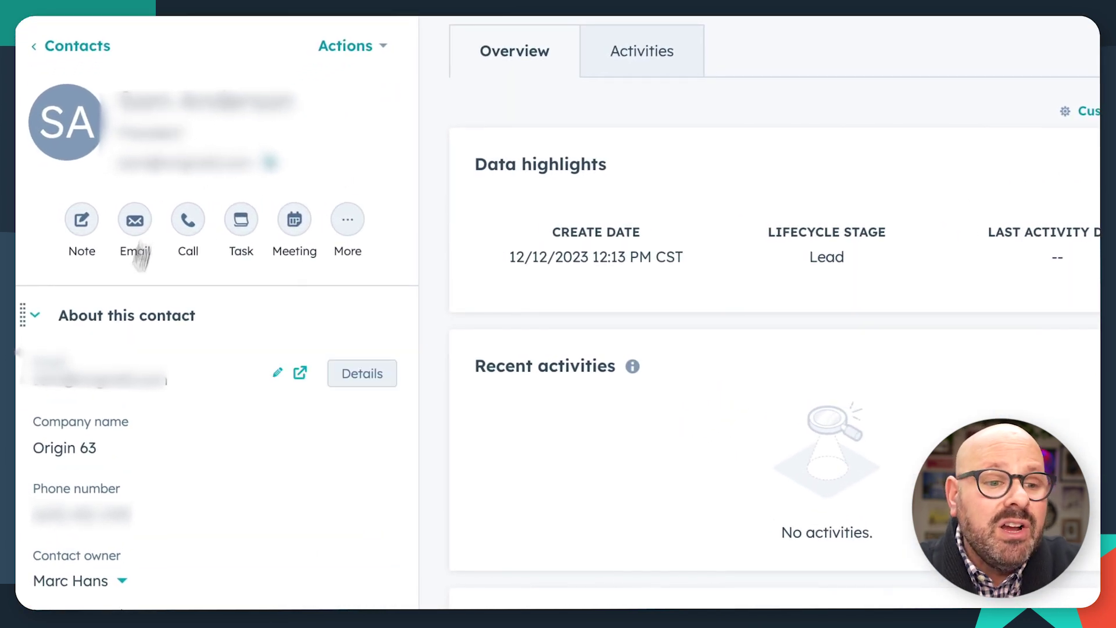
pyautogui.scroll(-1, 108, 441)
pyautogui.scroll(-1, 108, 468)
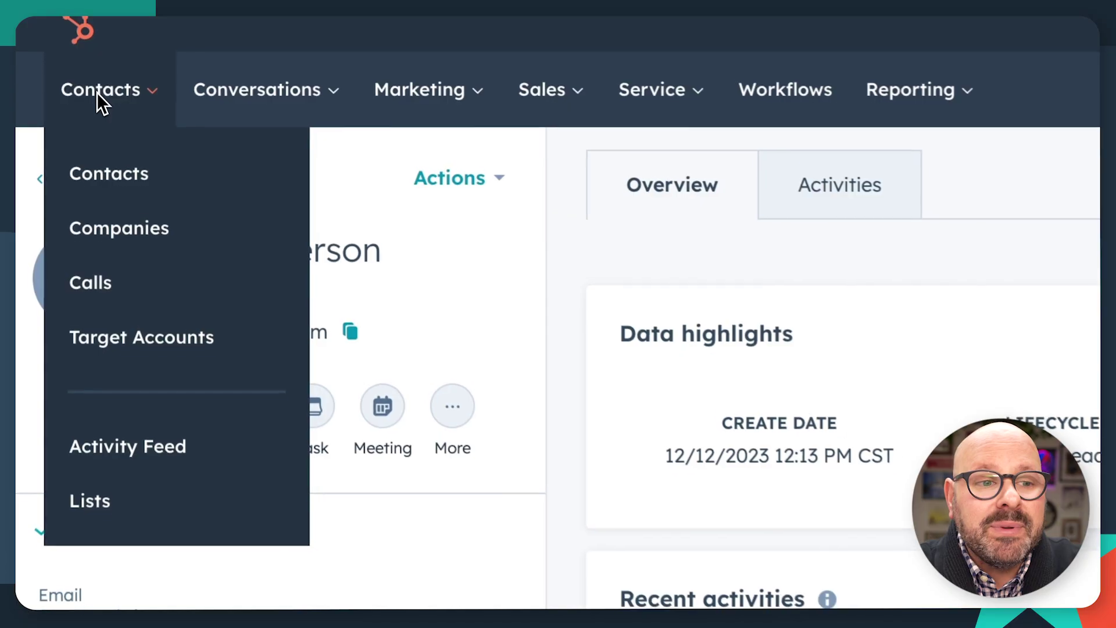
# - Create a company with domain ORIGIN63.COM from the Companies list
pyautogui.click(107, 228)
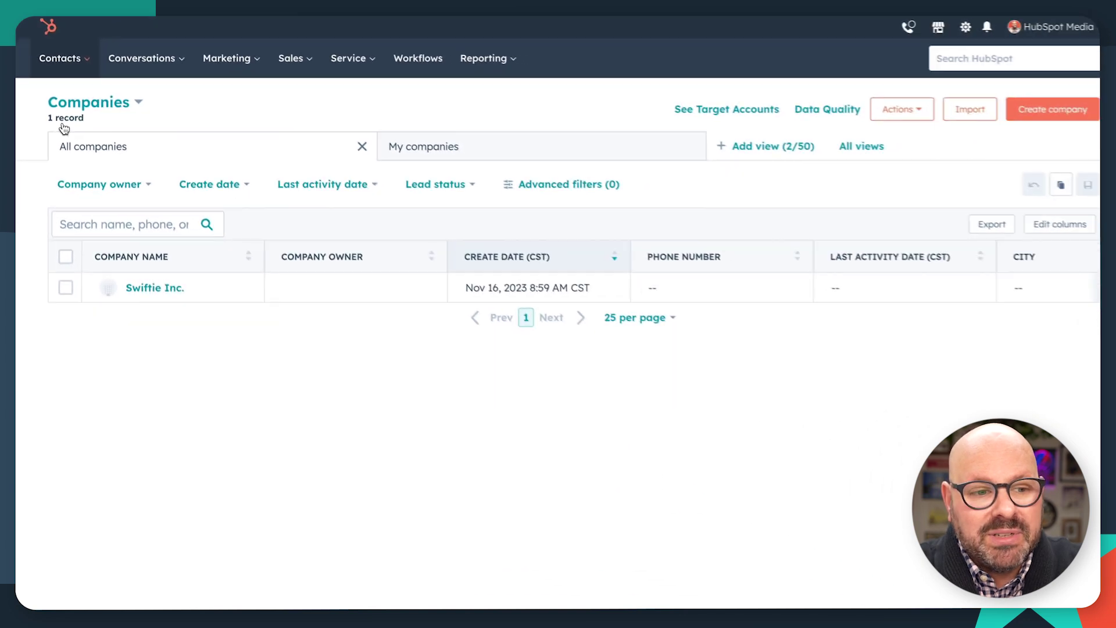
pyautogui.click(1020, 114)
pyautogui.write('ORIGIN')
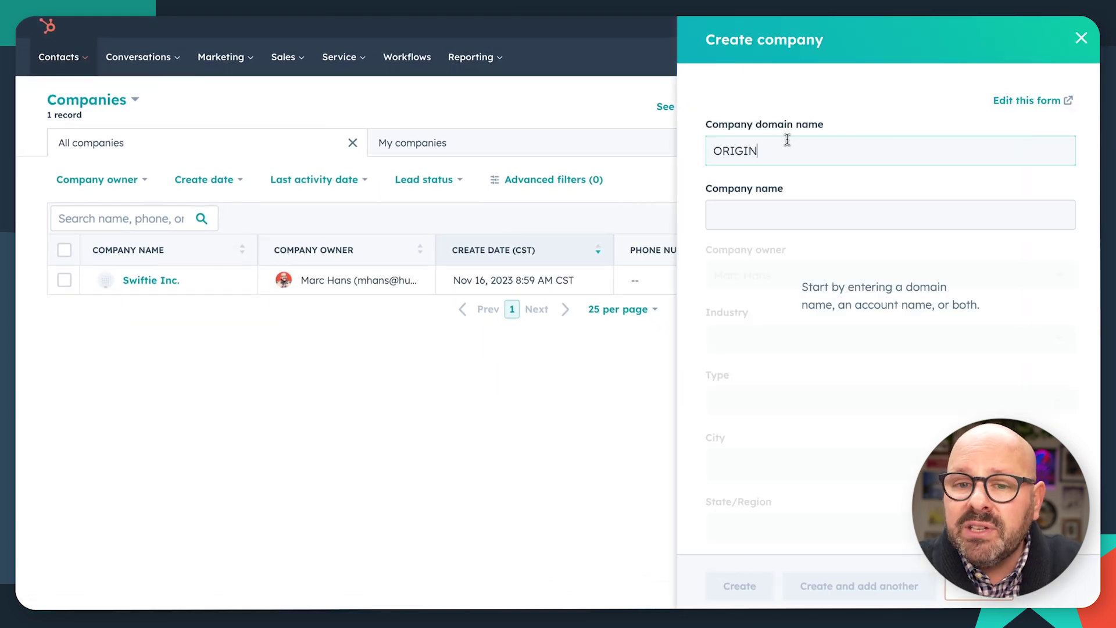
pyautogui.write('63.COM')
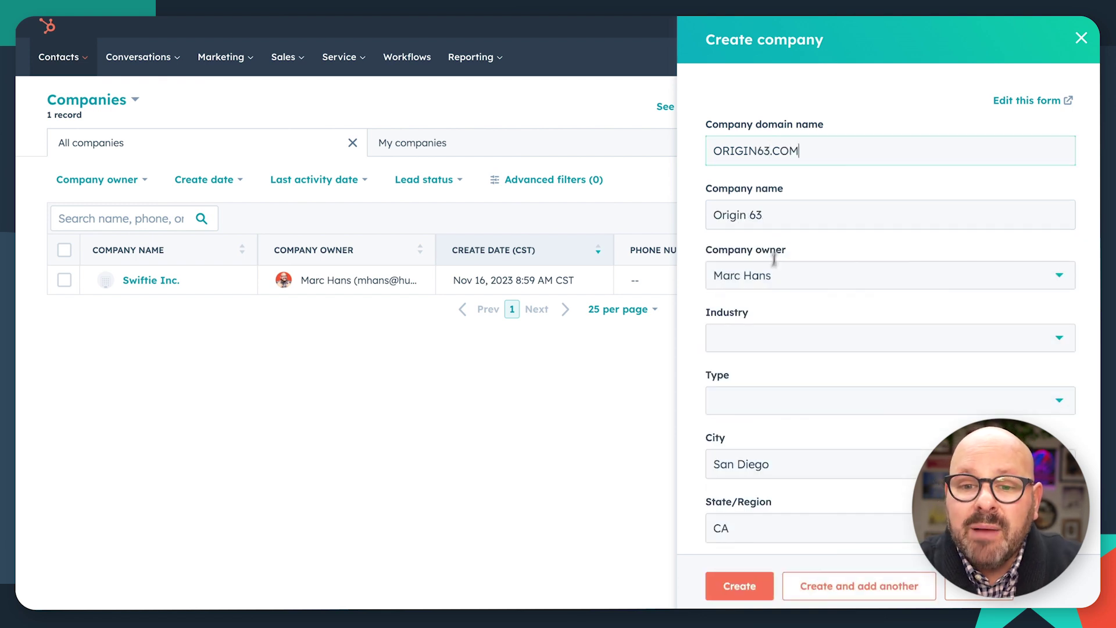
pyautogui.scroll(-1, 762, 332)
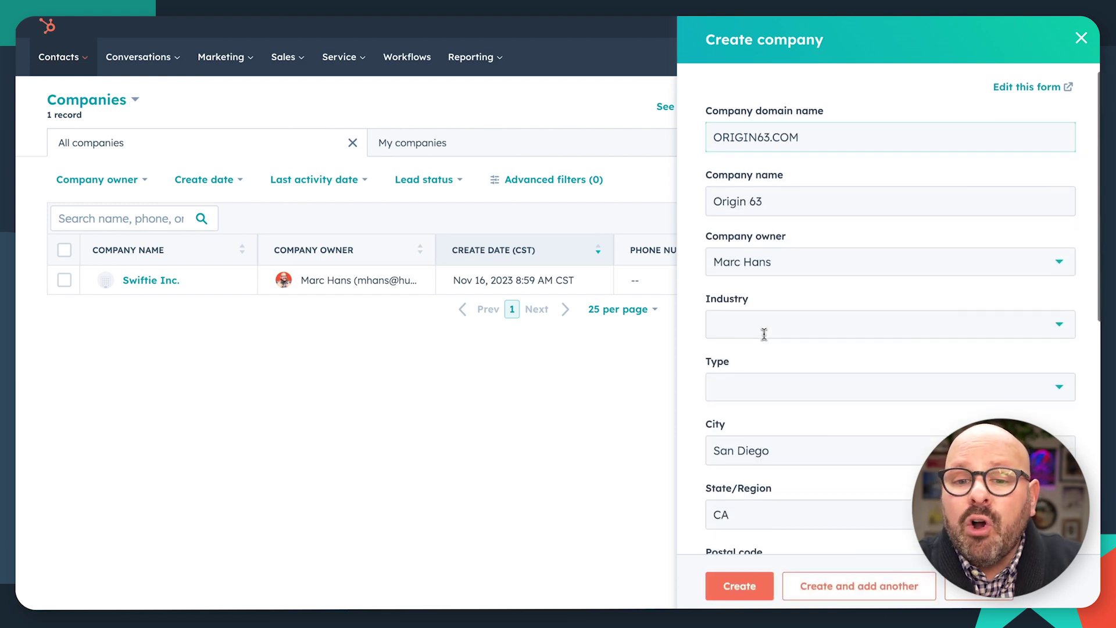
pyautogui.scroll(-1, 762, 332)
pyautogui.scroll(-1, 763, 331)
pyautogui.scroll(-2, 764, 335)
pyautogui.scroll(-2, 764, 335)
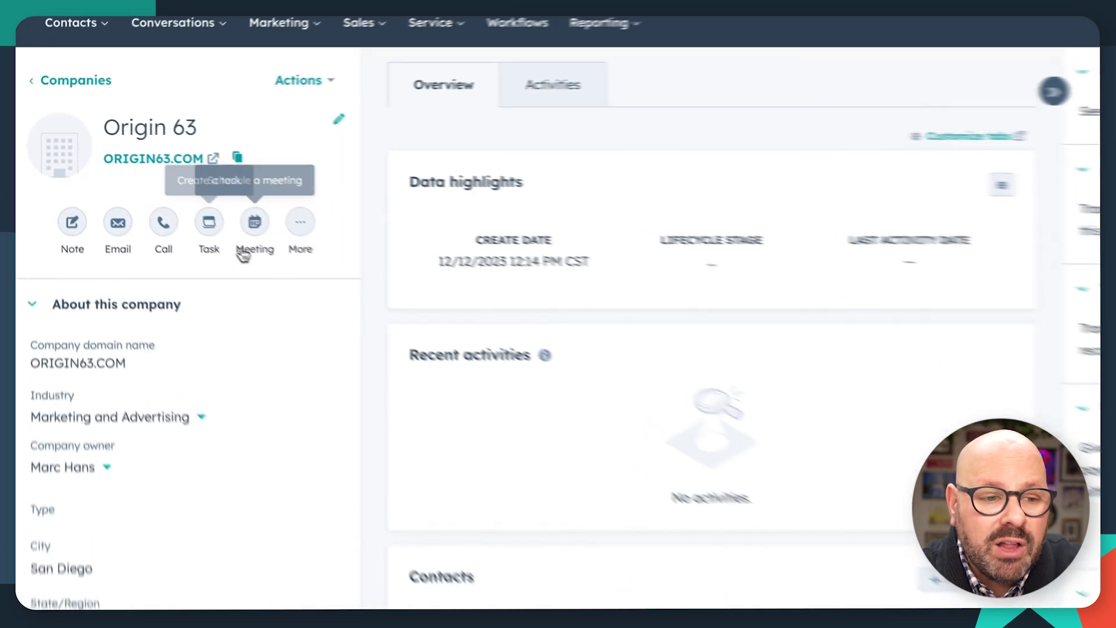
# - Check Origin 63's industry, 25 employees, $3,582,000.00 revenue, time zone and description
pyautogui.scroll(-2, 232, 402)
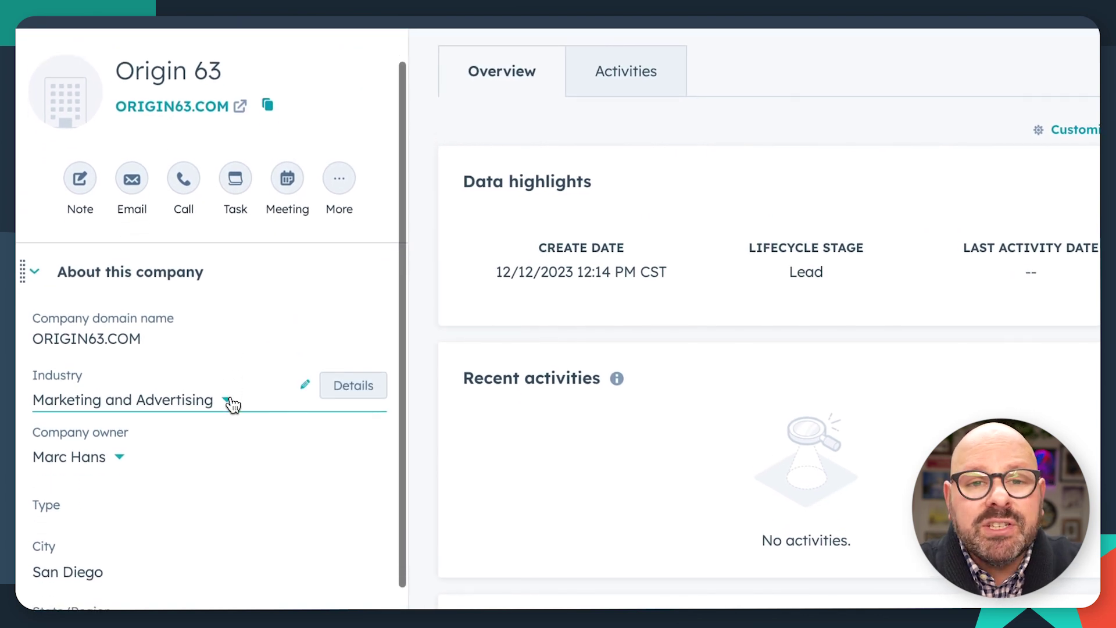
pyautogui.scroll(-1, 176, 394)
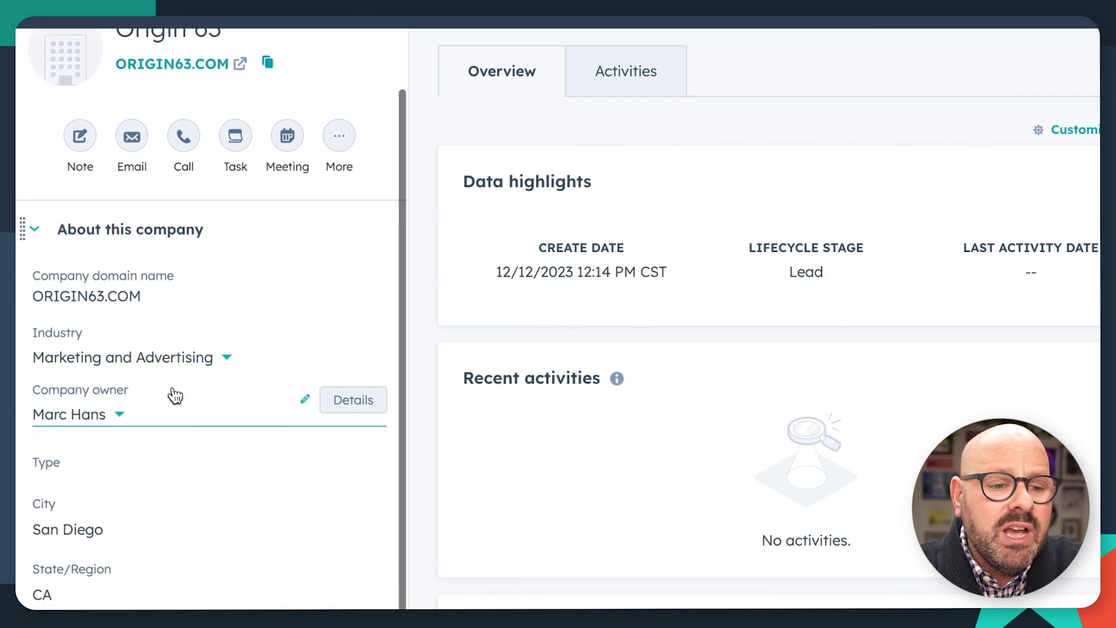
pyautogui.scroll(-3, 157, 504)
pyautogui.scroll(-1, 157, 506)
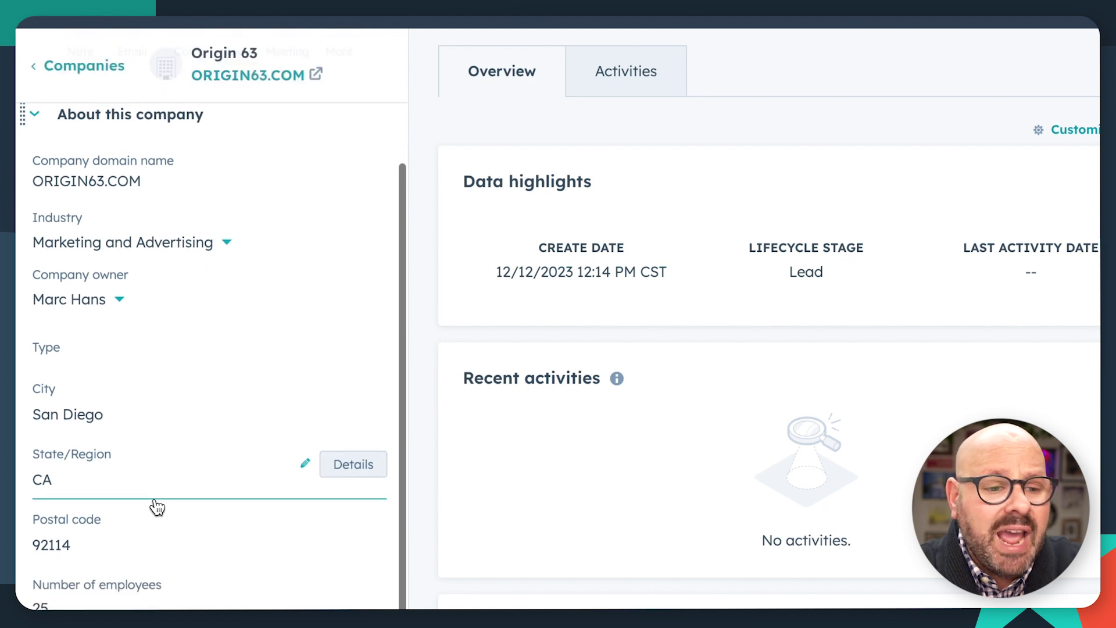
pyautogui.scroll(-1, 161, 539)
pyautogui.scroll(-2, 162, 546)
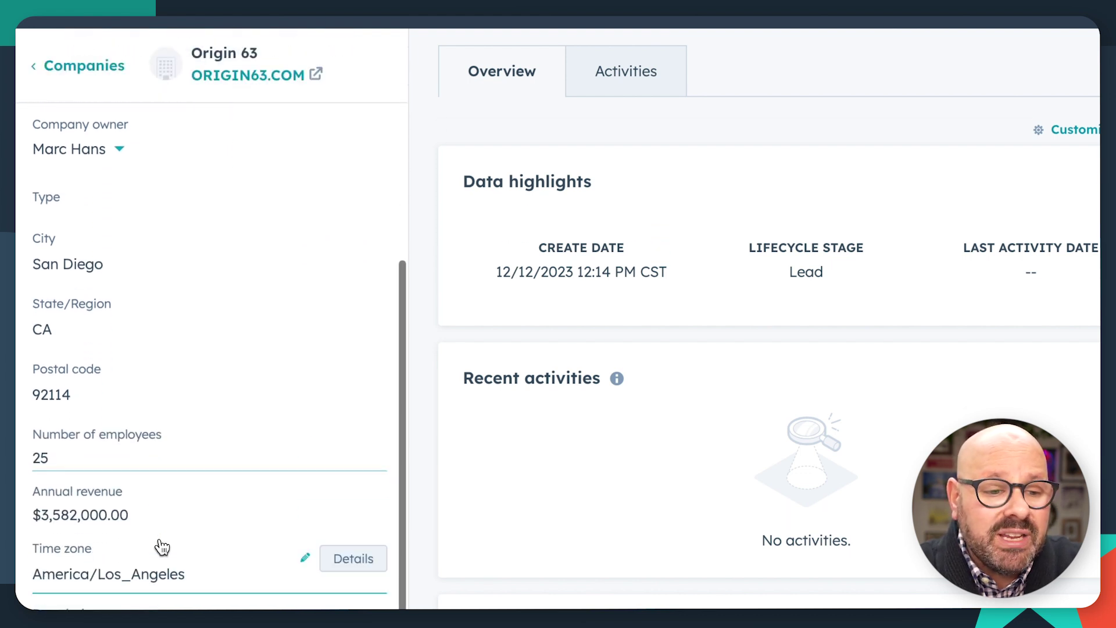
pyautogui.scroll(-1, 157, 545)
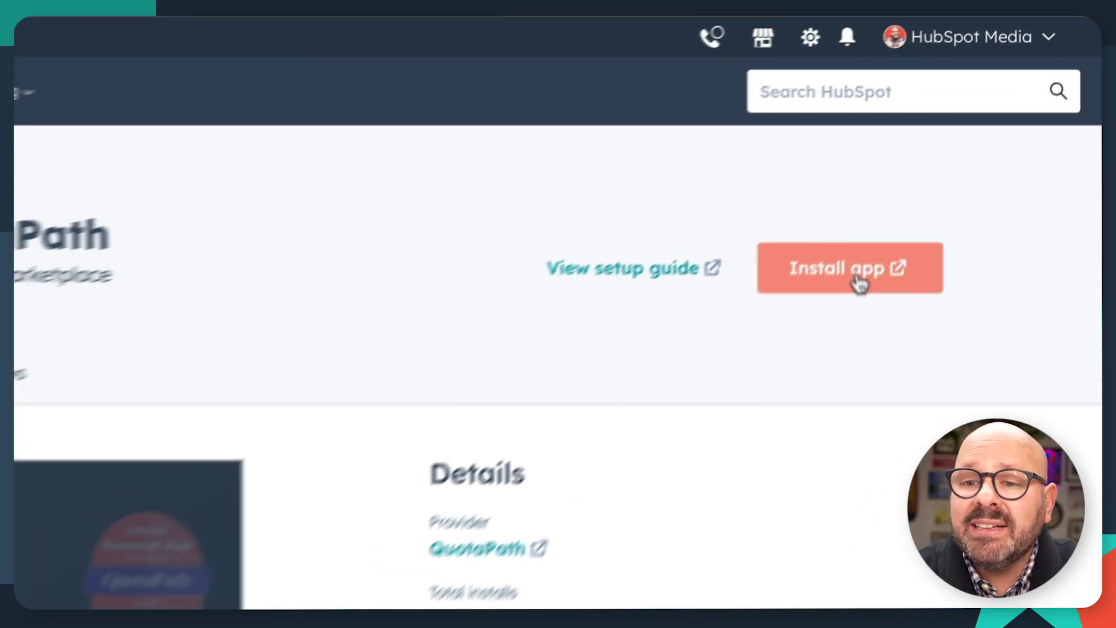
# - Install the QuotaPath commission-tracking app from its marketplace listing
pyautogui.click(960, 158)
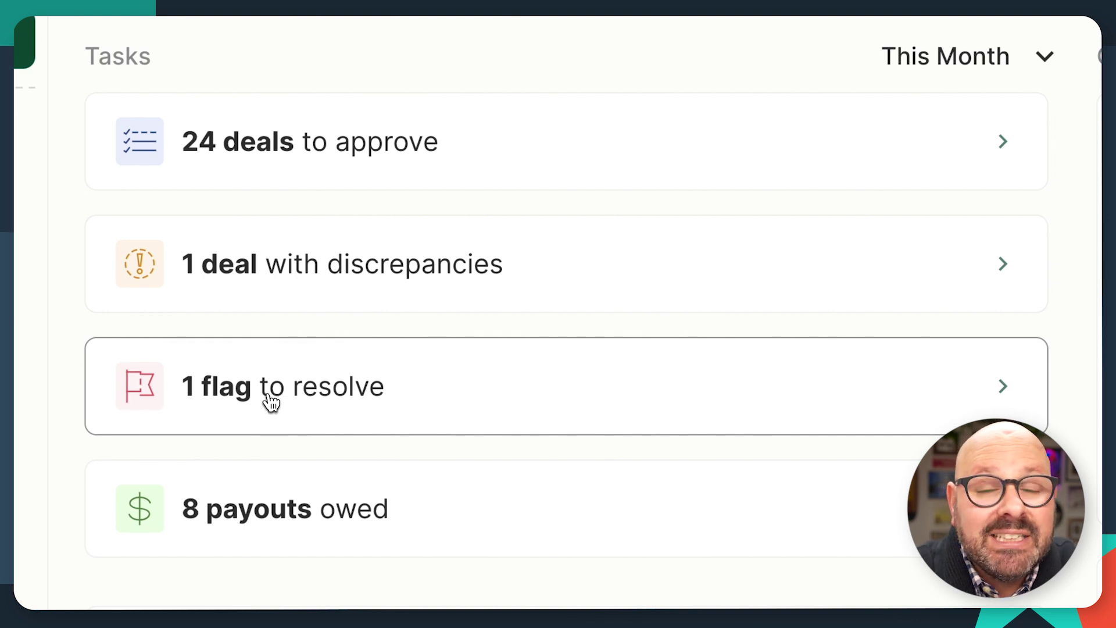
# - Switch the Home overview to Annually and scroll through the earnings and payout cards
pyautogui.scroll(-2, 270, 401)
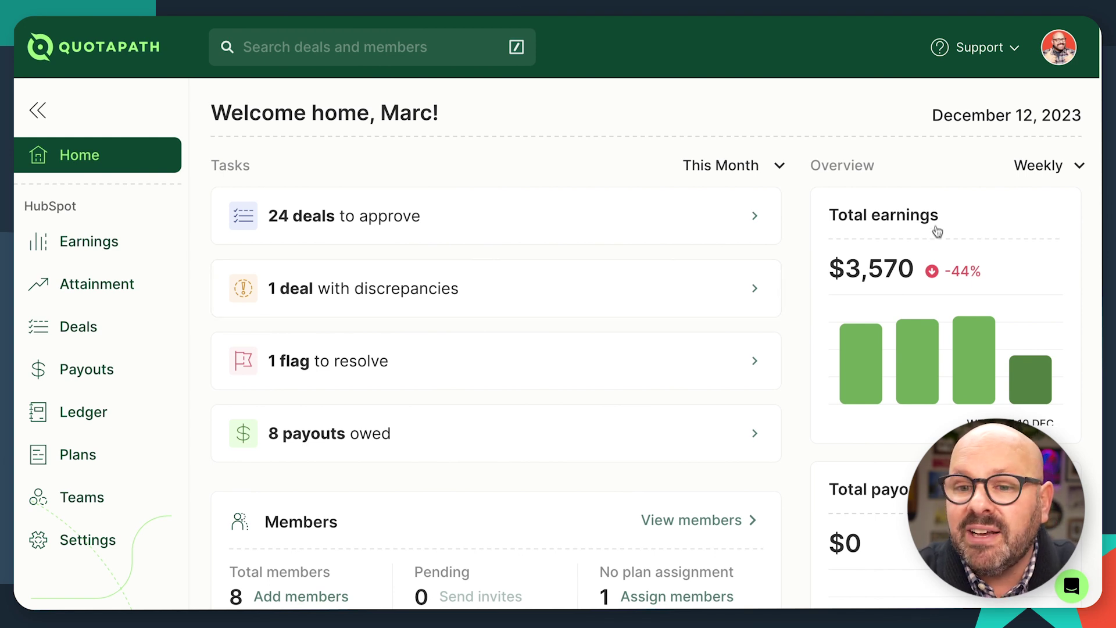
pyautogui.scroll(-2, 937, 232)
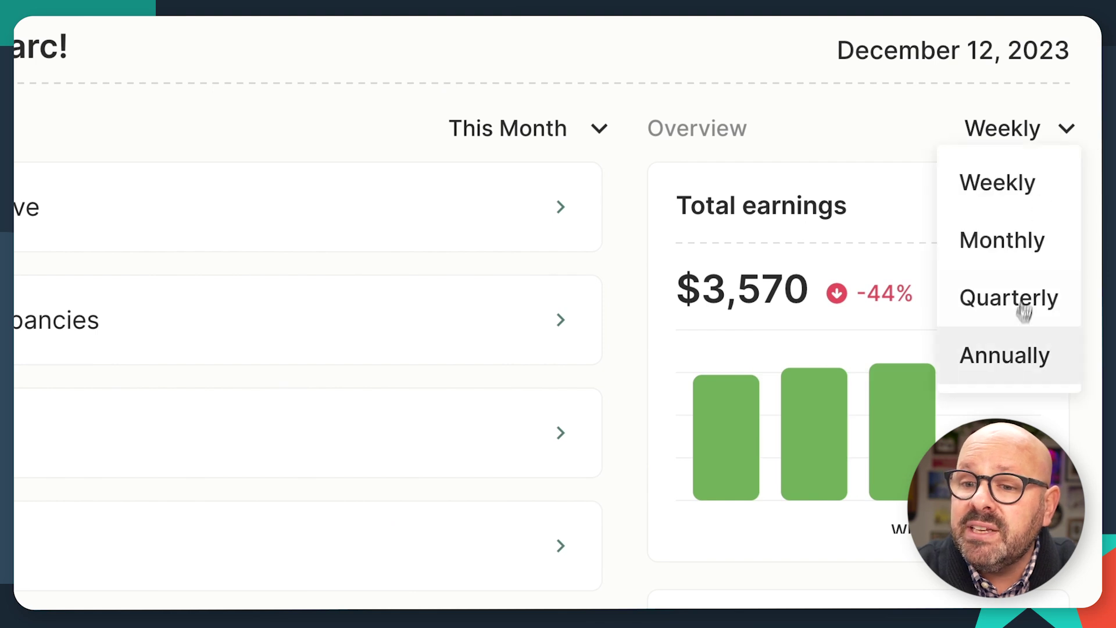
pyautogui.click(1012, 355)
pyautogui.scroll(-2, 1013, 361)
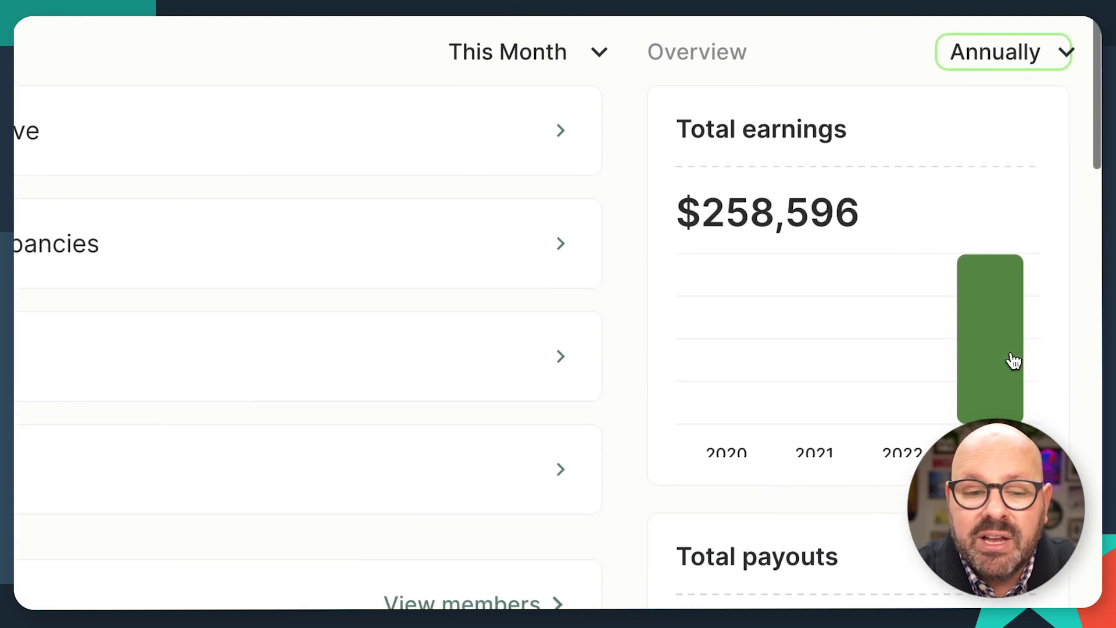
pyautogui.scroll(-3, 1013, 360)
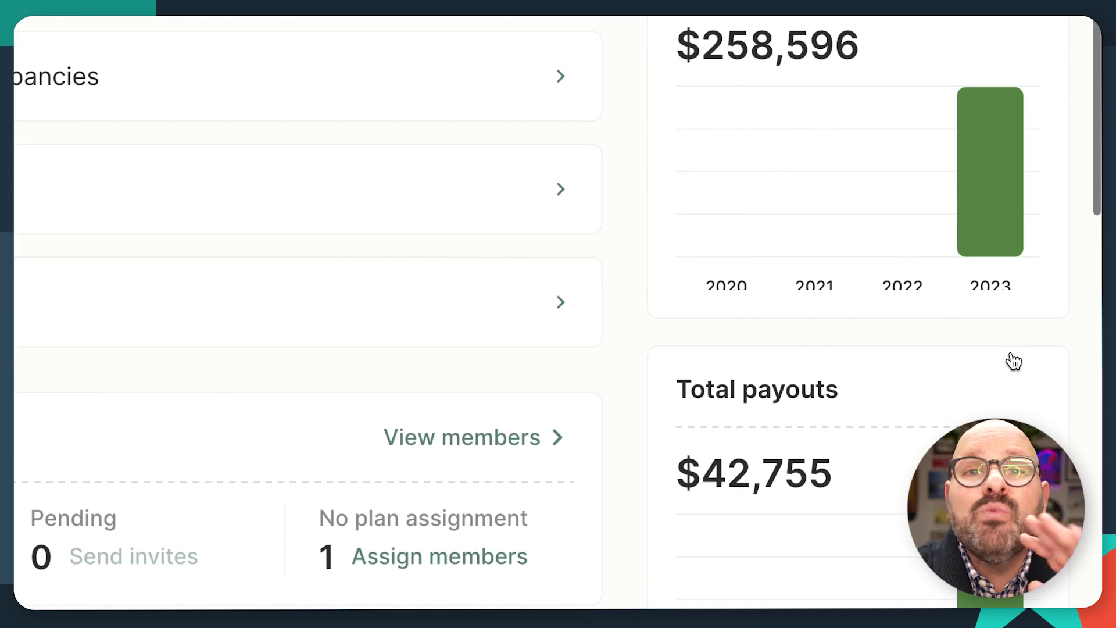
pyautogui.scroll(-2, 1013, 360)
pyautogui.scroll(-1, 1013, 361)
pyautogui.scroll(-2, 1013, 360)
pyautogui.scroll(-4, 1013, 360)
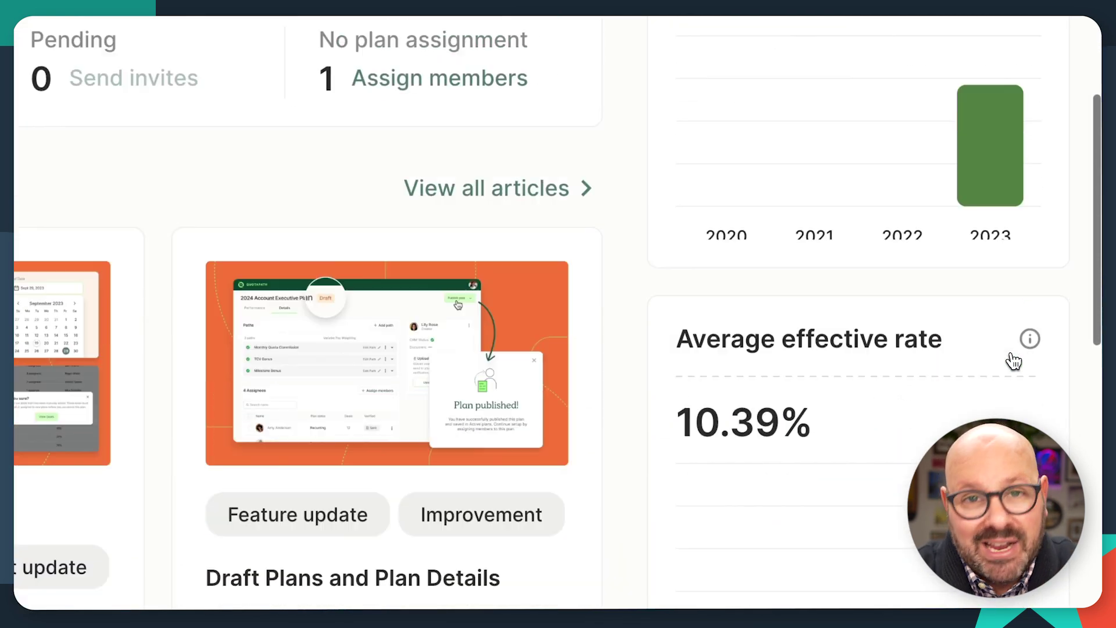
pyautogui.scroll(-1, 1009, 362)
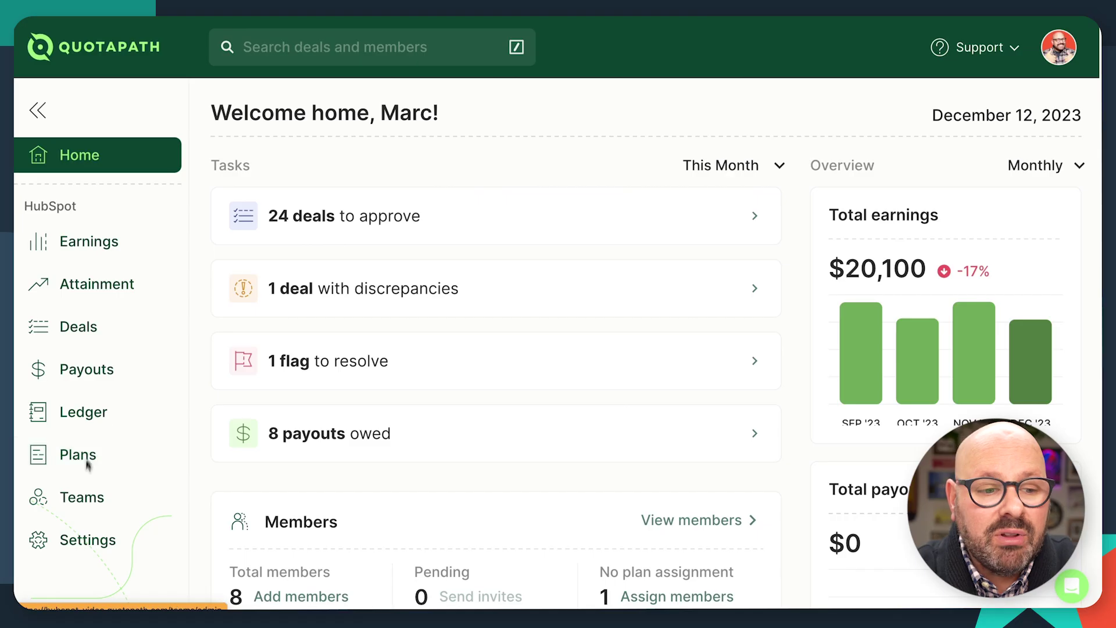
# - Confirm HubSpot is connected under Settings > Integrations, then go to the Attainment page
pyautogui.click(104, 549)
pyautogui.click(154, 229)
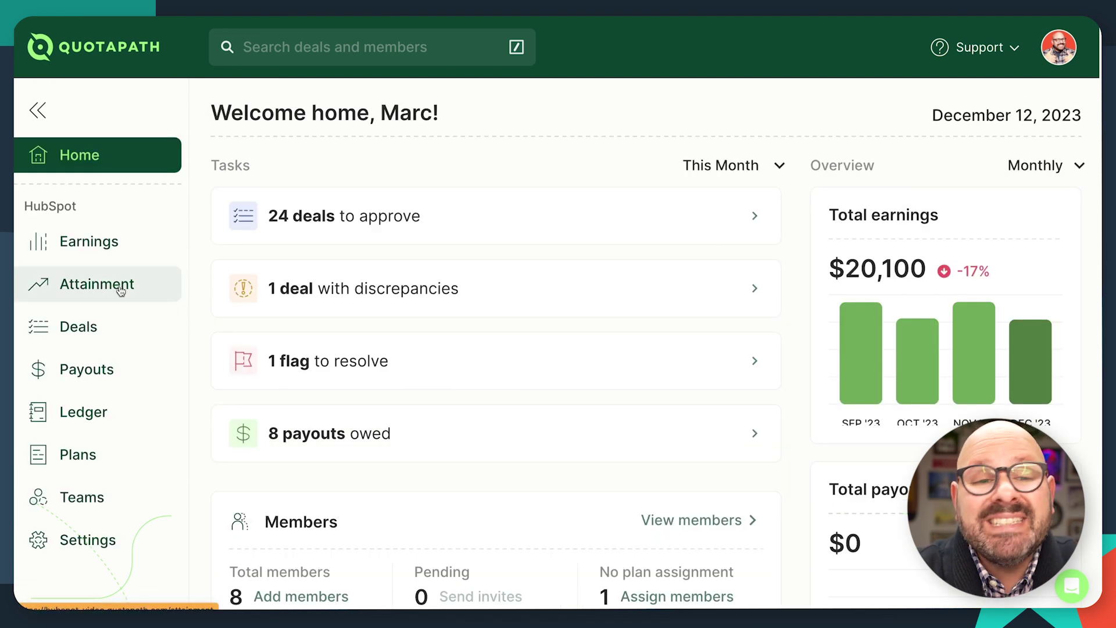
pyautogui.click(122, 290)
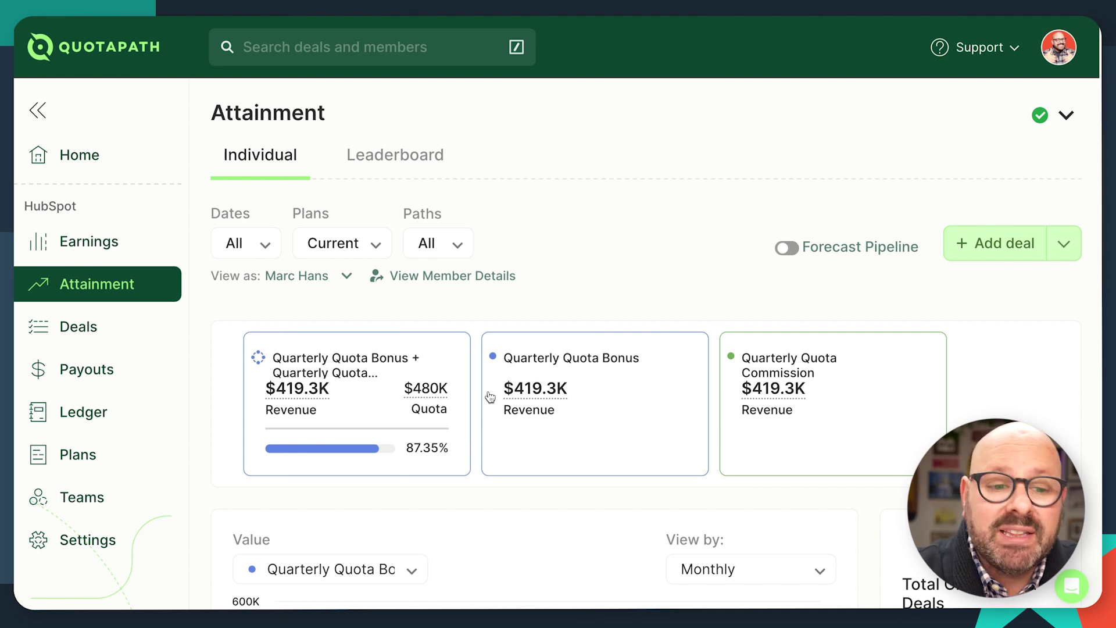
pyautogui.scroll(-2, 490, 396)
pyautogui.scroll(-3, 490, 397)
pyautogui.scroll(-2, 490, 397)
pyautogui.scroll(-1, 489, 397)
pyautogui.scroll(-2, 490, 396)
pyautogui.scroll(-2, 490, 397)
pyautogui.scroll(-2, 490, 397)
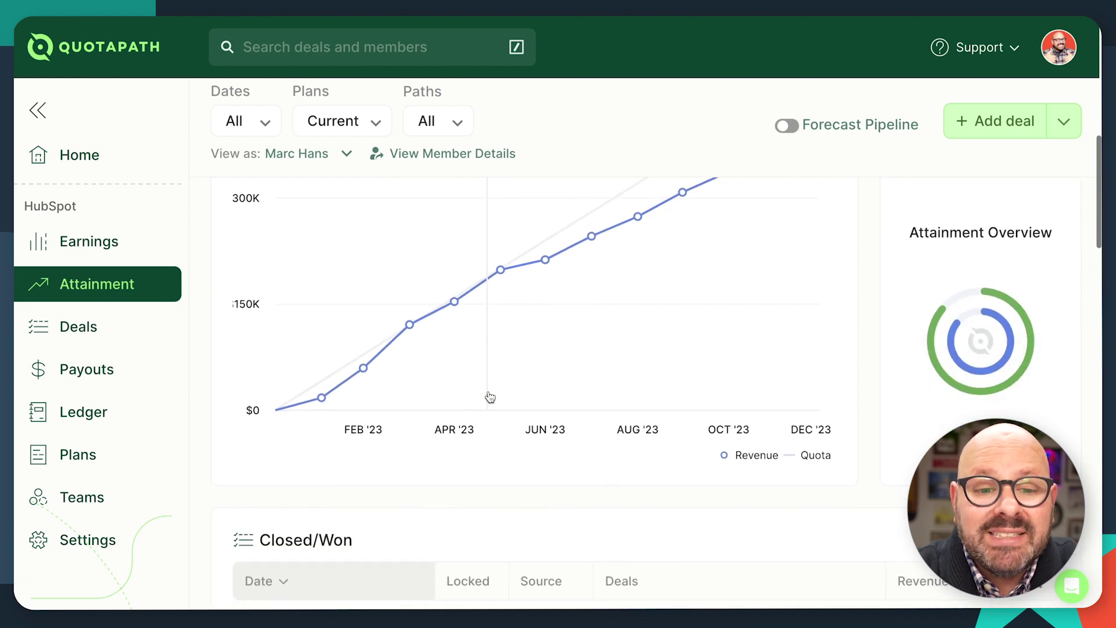
pyautogui.scroll(-2, 490, 397)
pyautogui.scroll(-2, 490, 397)
pyautogui.scroll(-1, 490, 397)
pyautogui.scroll(-1, 490, 397)
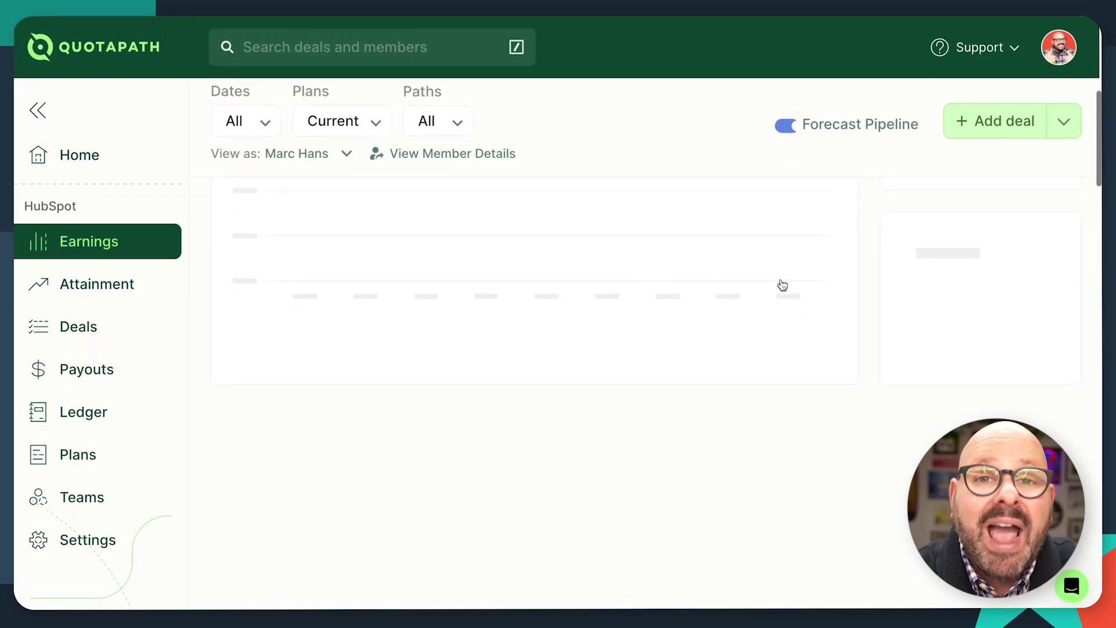
# - Scroll the Earnings list to the Closed/Won Hog Industries deal and its $530 breakdown
pyautogui.scroll(-3, 782, 285)
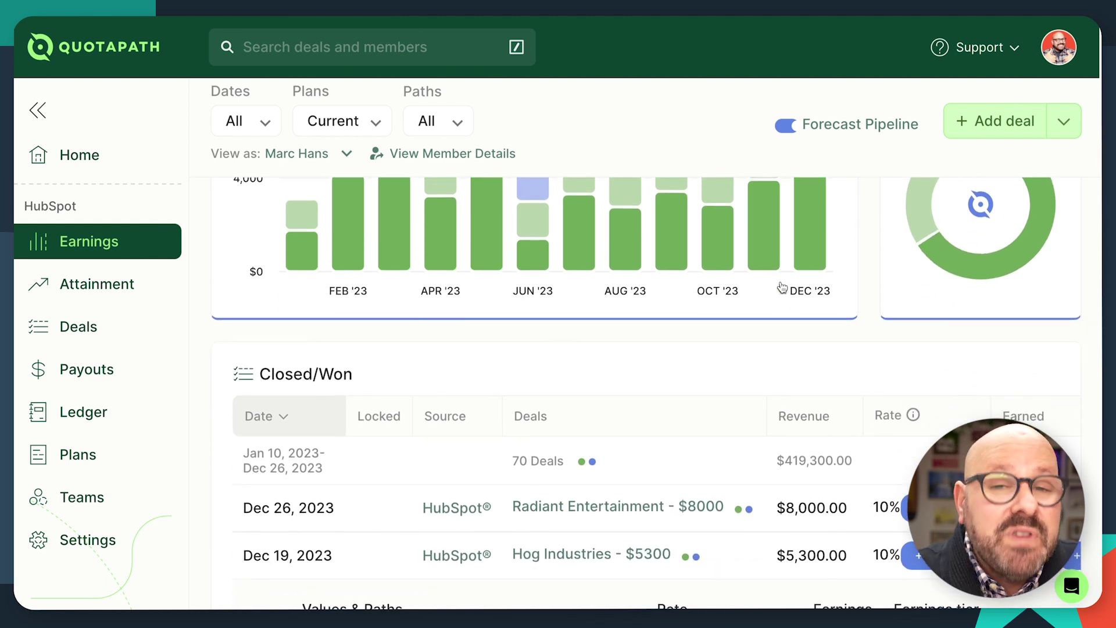
pyautogui.scroll(-3, 782, 287)
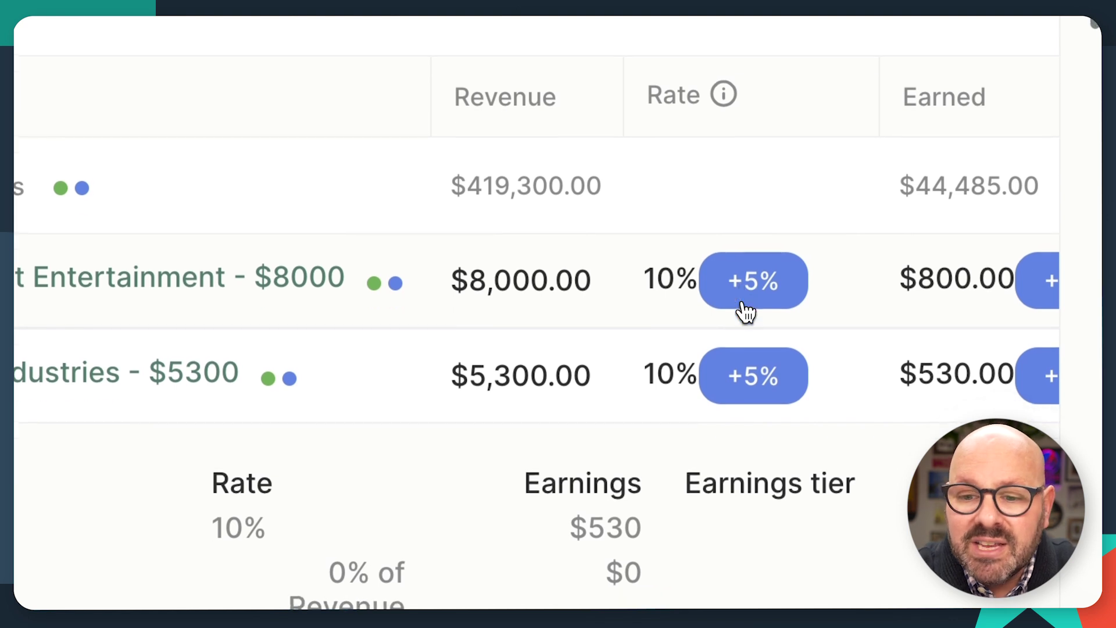
pyautogui.scroll(-2, 744, 311)
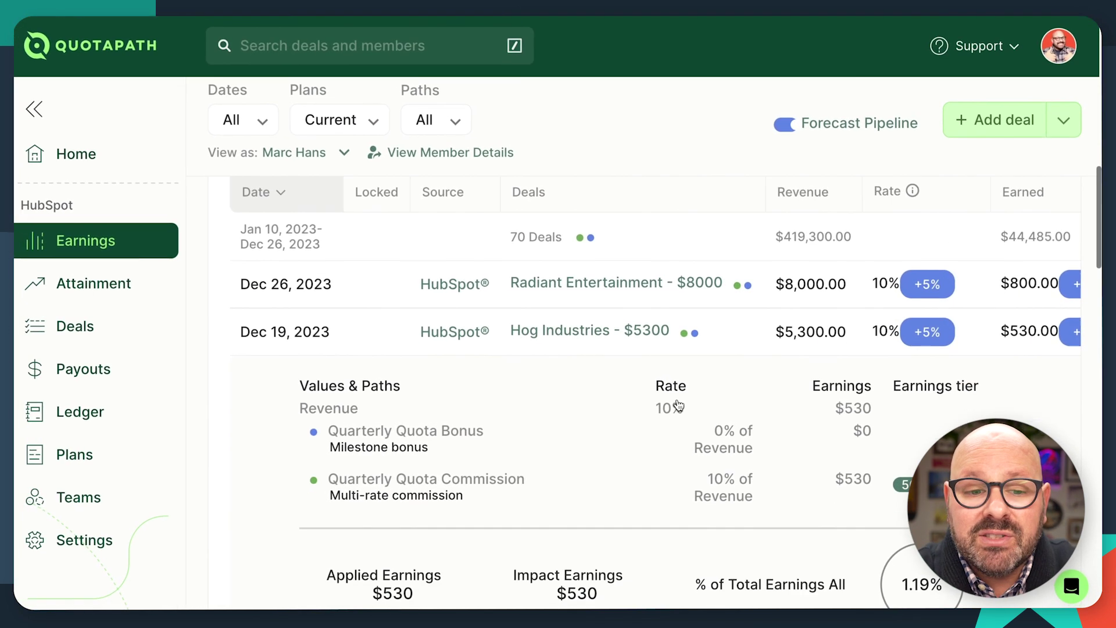
pyautogui.scroll(-1, 619, 401)
pyautogui.scroll(-1, 572, 403)
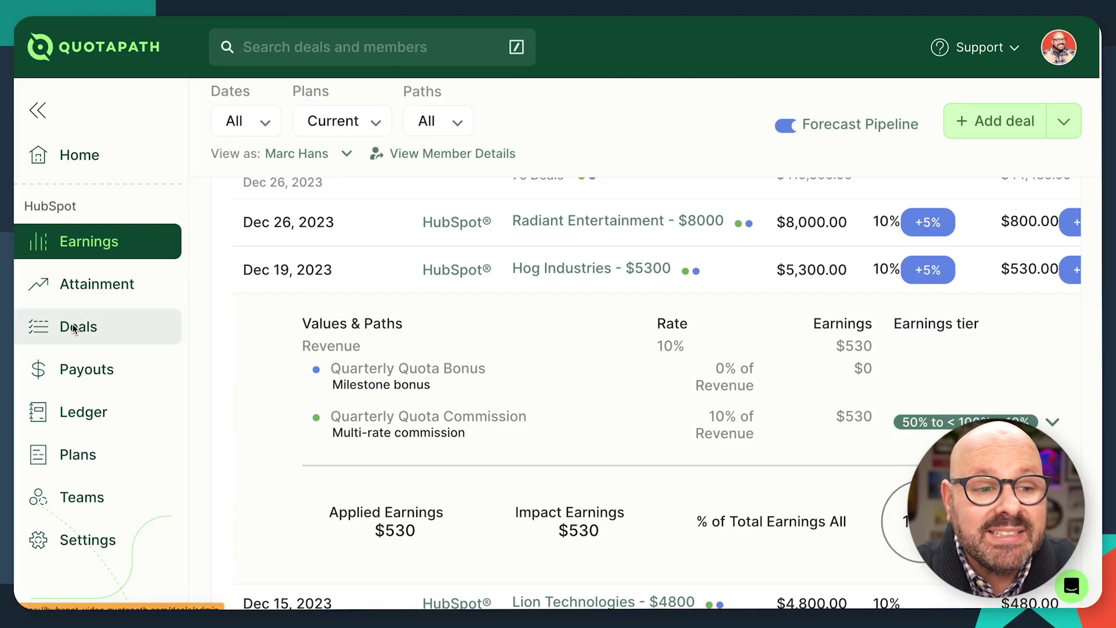
# - Open the All Deals list and scroll through the deals' approvals and flags
pyautogui.click(74, 328)
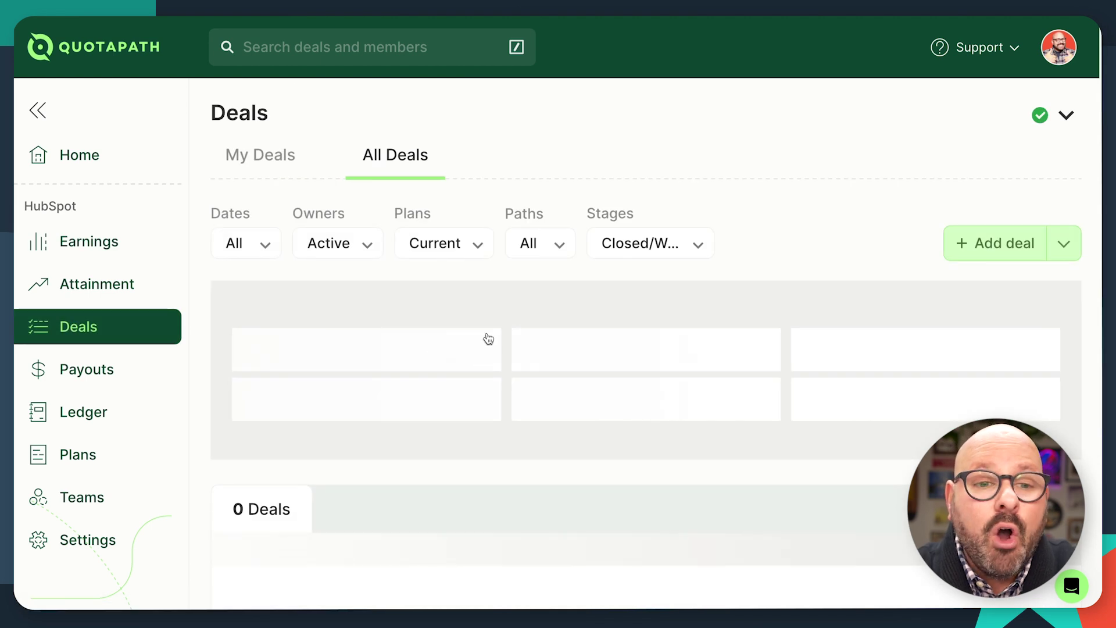
pyautogui.scroll(-1, 488, 339)
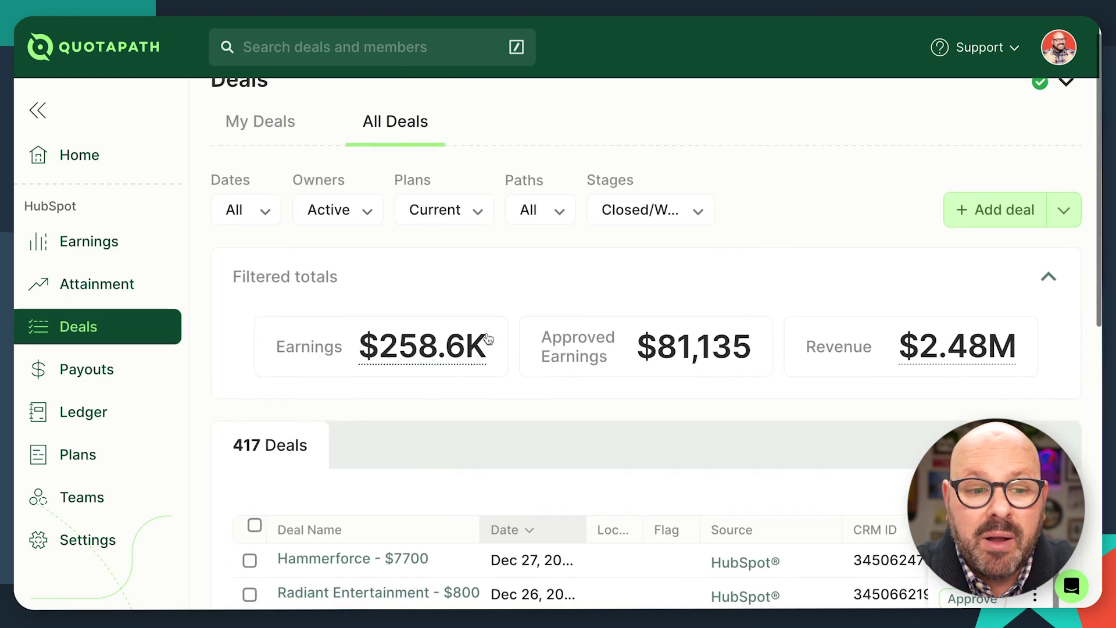
pyautogui.scroll(-3, 454, 352)
pyautogui.scroll(-1, 259, 347)
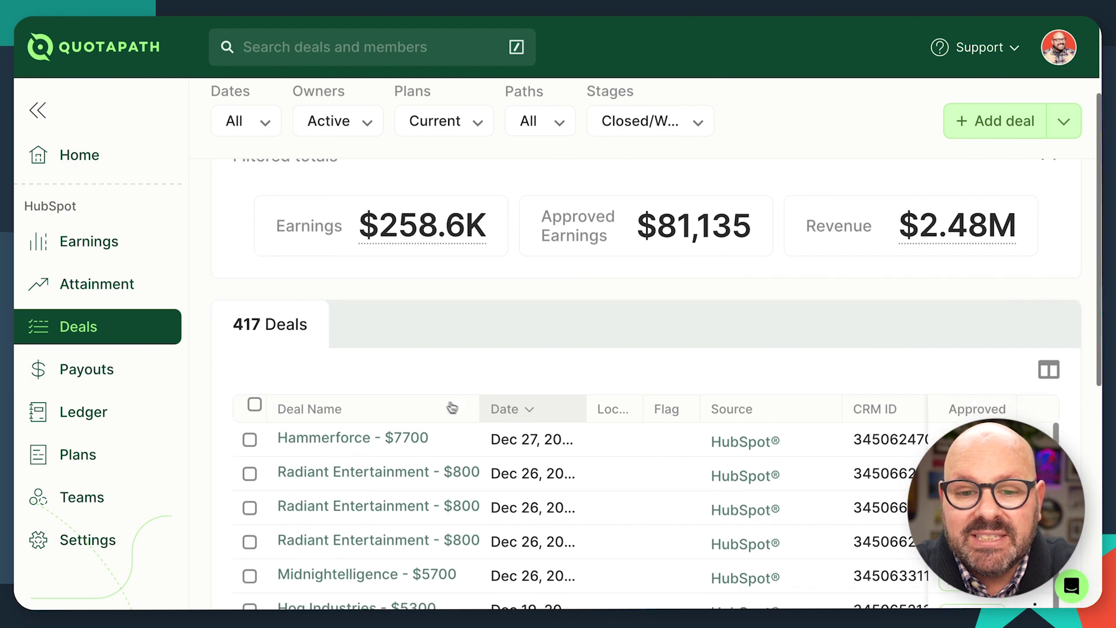
pyautogui.scroll(-3, 465, 396)
pyautogui.scroll(-1, 667, 444)
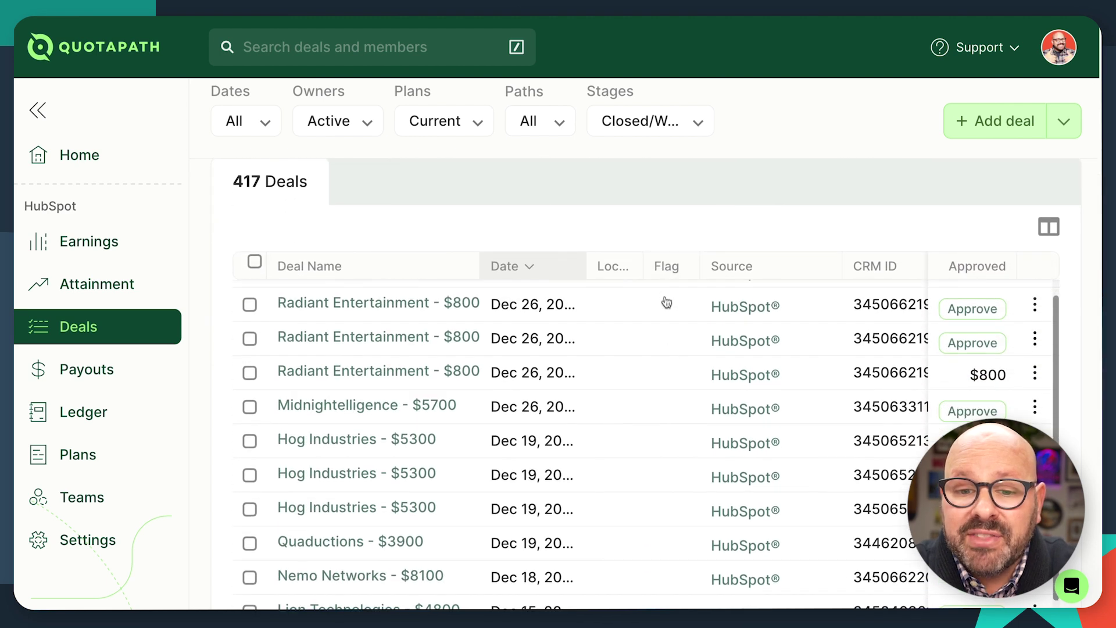
pyautogui.scroll(-3, 666, 302)
pyautogui.scroll(-5, 665, 308)
pyautogui.scroll(-3, 667, 305)
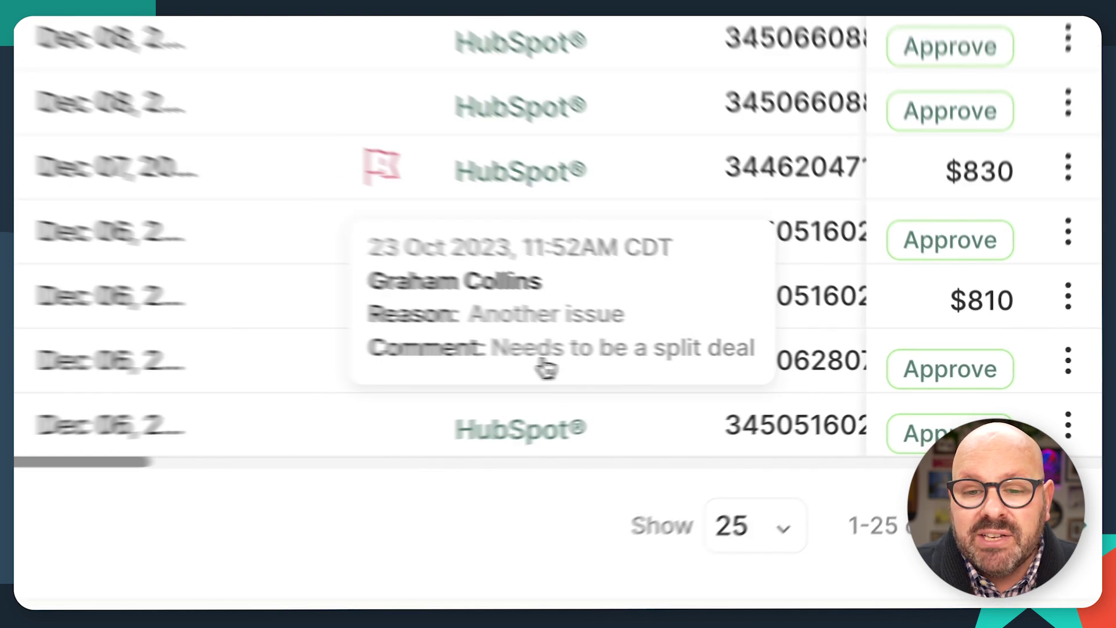
pyautogui.scroll(5, 758, 312)
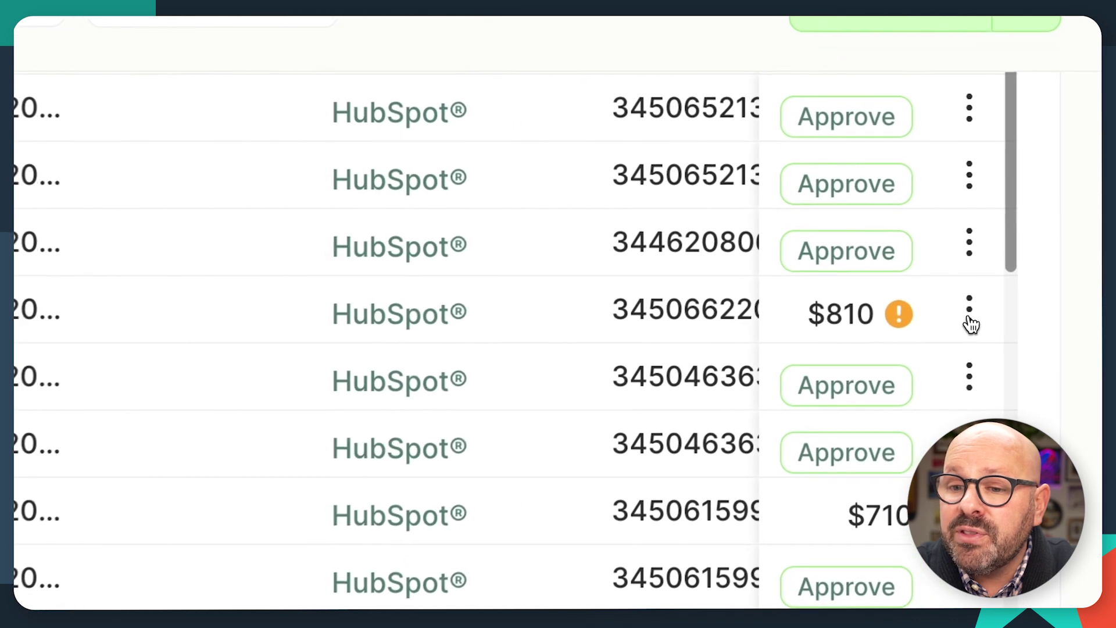
# - Flag the Nemo Networks deal for review and view the flag reasons
pyautogui.click(988, 301)
pyautogui.click(904, 337)
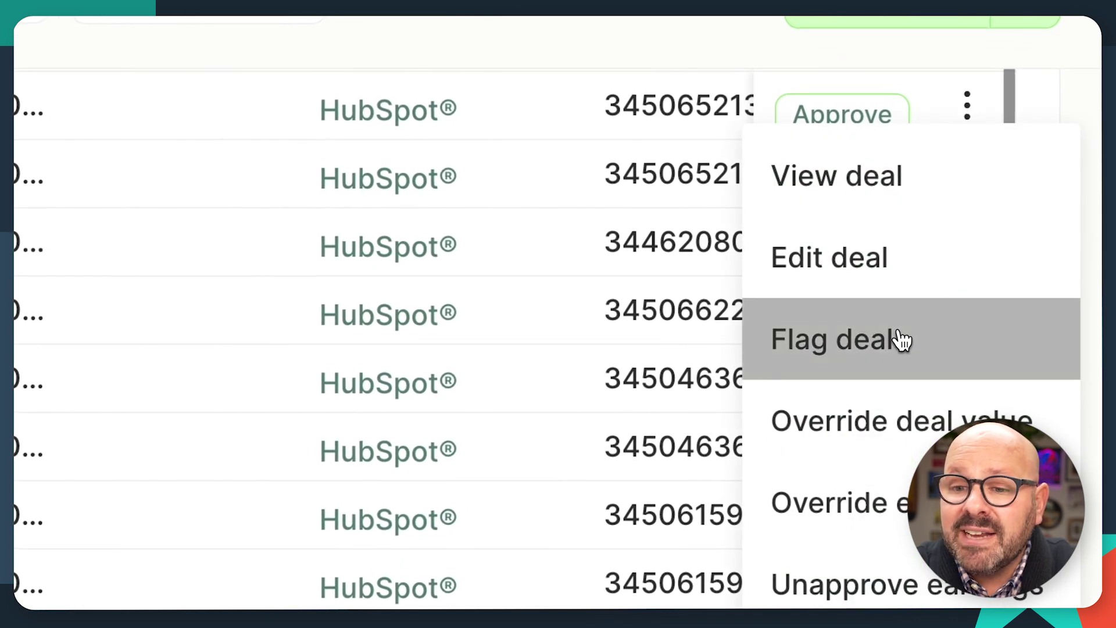
pyautogui.click(805, 232)
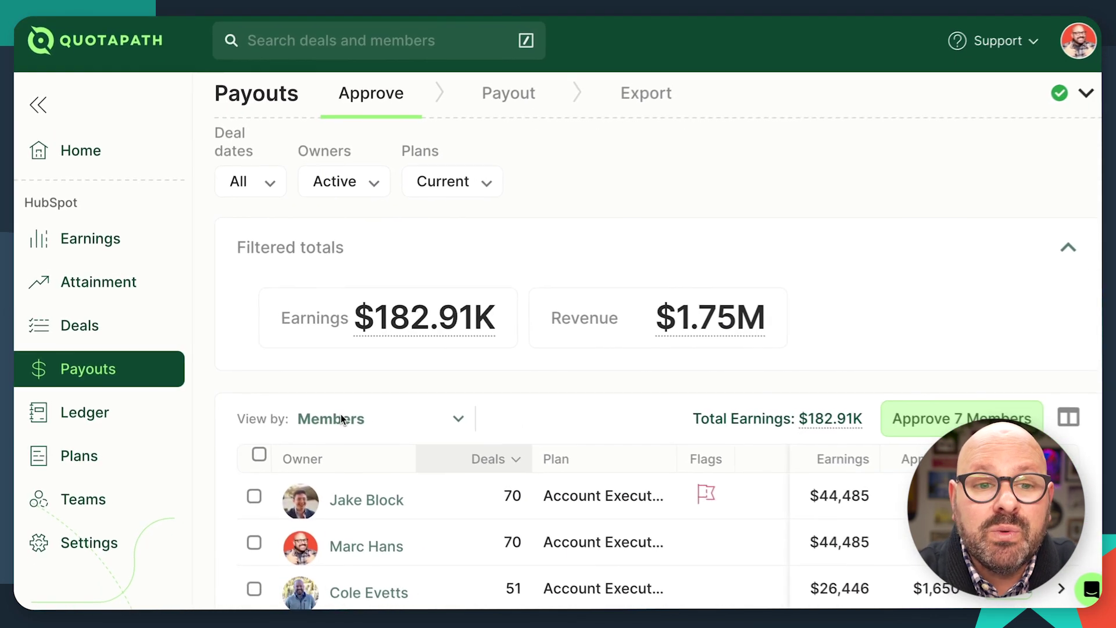
pyautogui.scroll(-2, 378, 418)
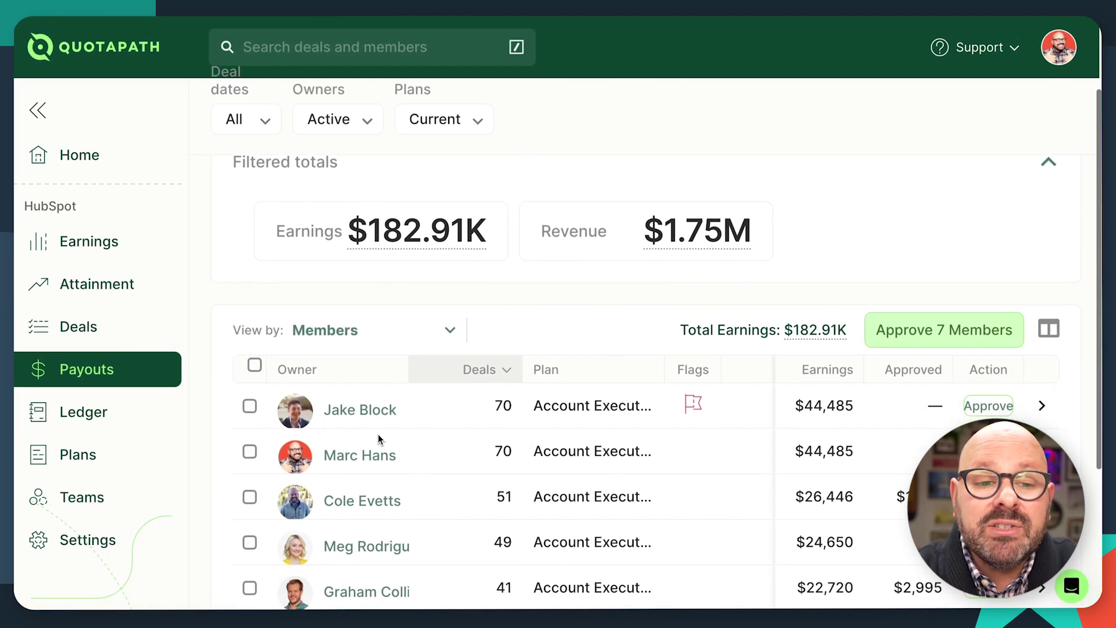
pyautogui.scroll(-2, 378, 439)
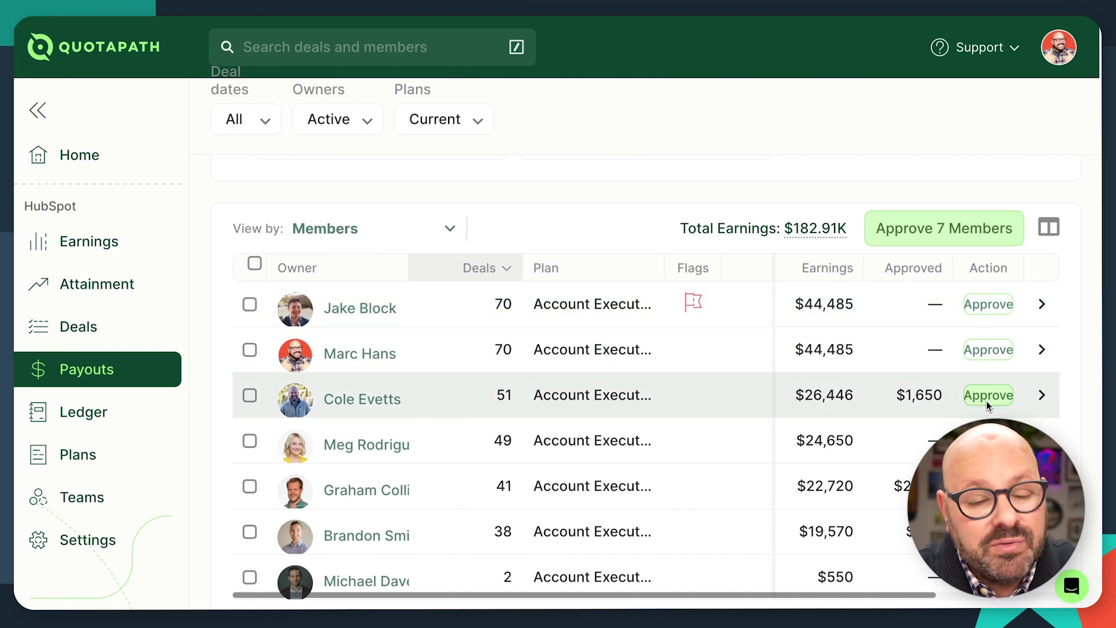
pyautogui.scroll(1, 986, 401)
pyautogui.scroll(3, 986, 405)
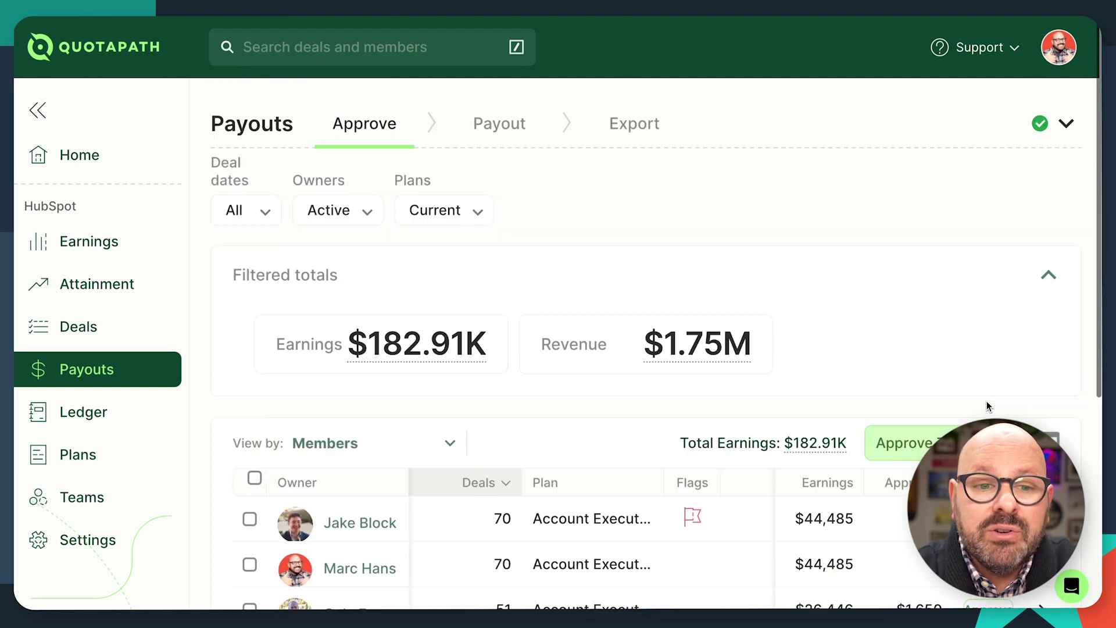
# - Move from the Payout stage, previewing Create payout, to the Export stage's CSV options
pyautogui.click(488, 124)
pyautogui.scroll(-3, 494, 305)
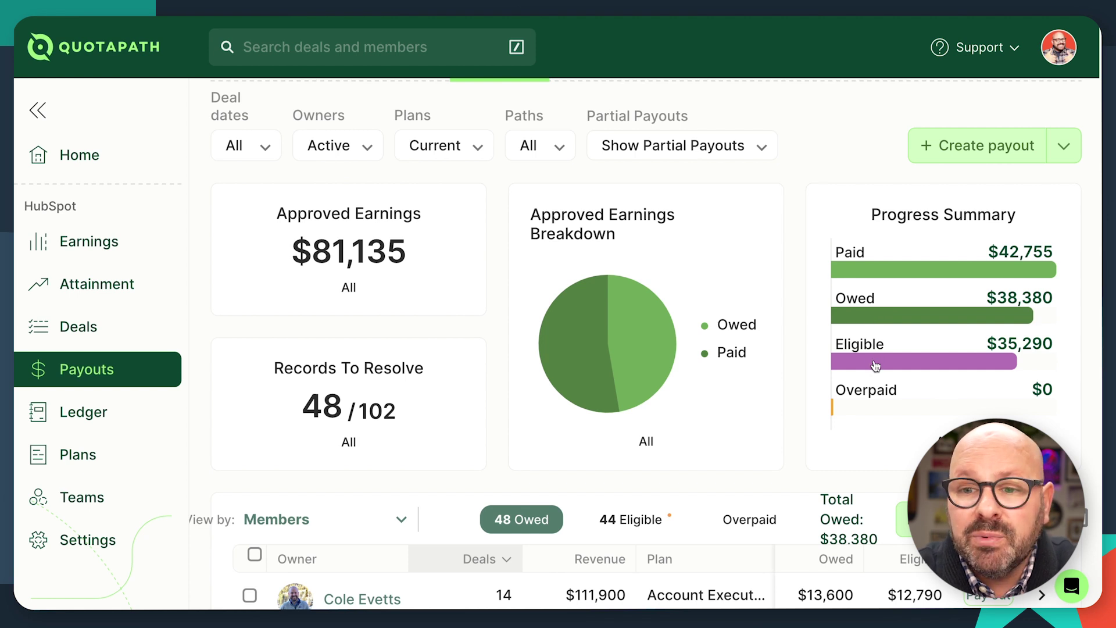
pyautogui.click(982, 147)
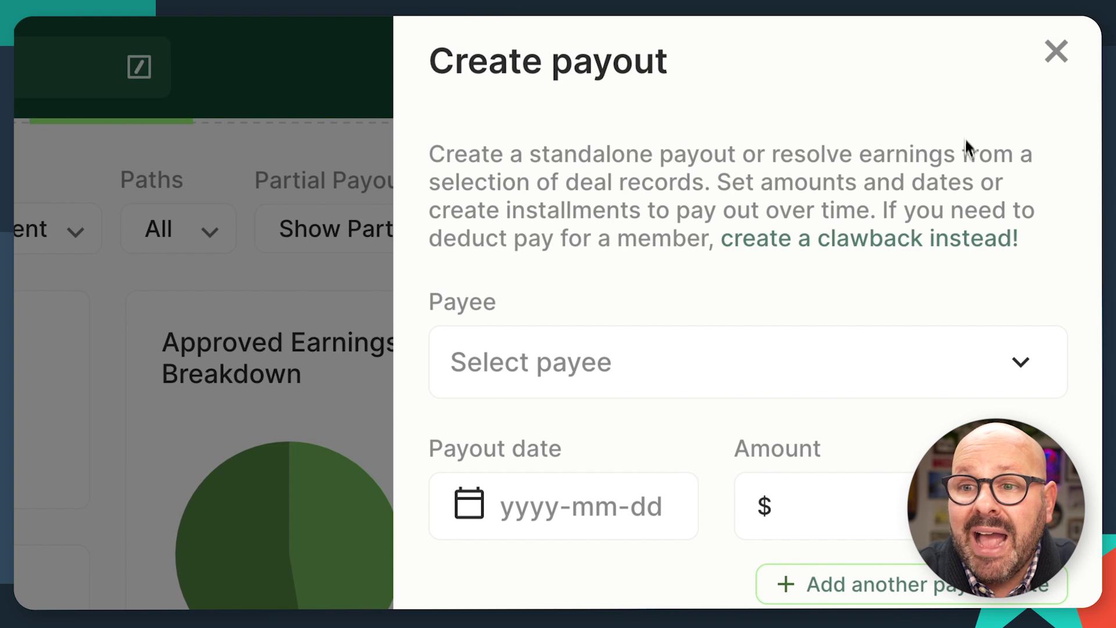
pyautogui.click(1049, 53)
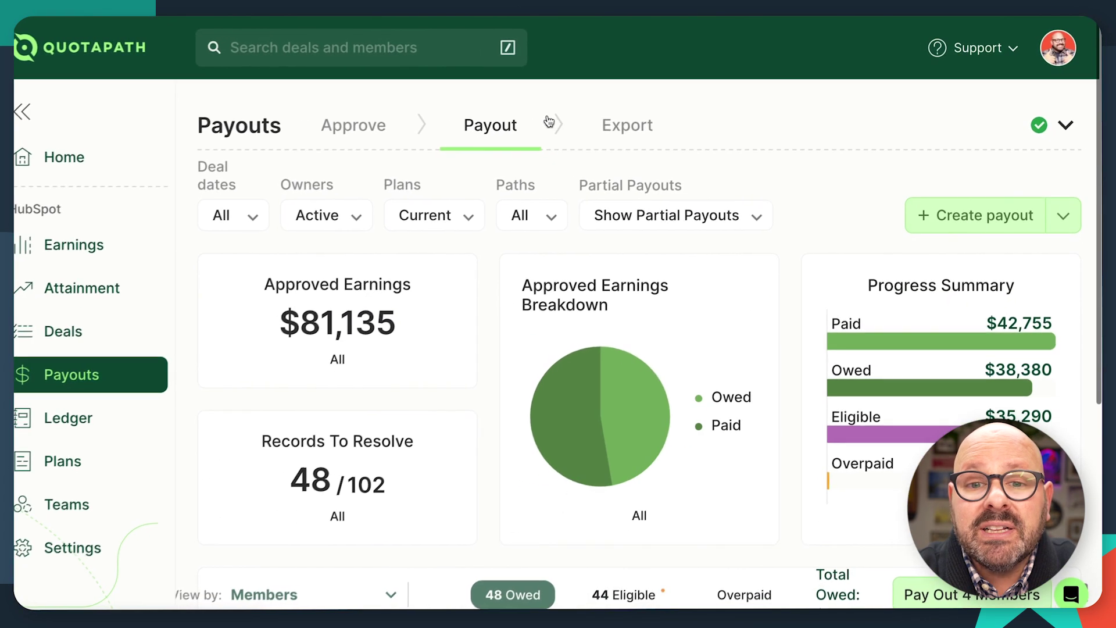
pyautogui.click(620, 129)
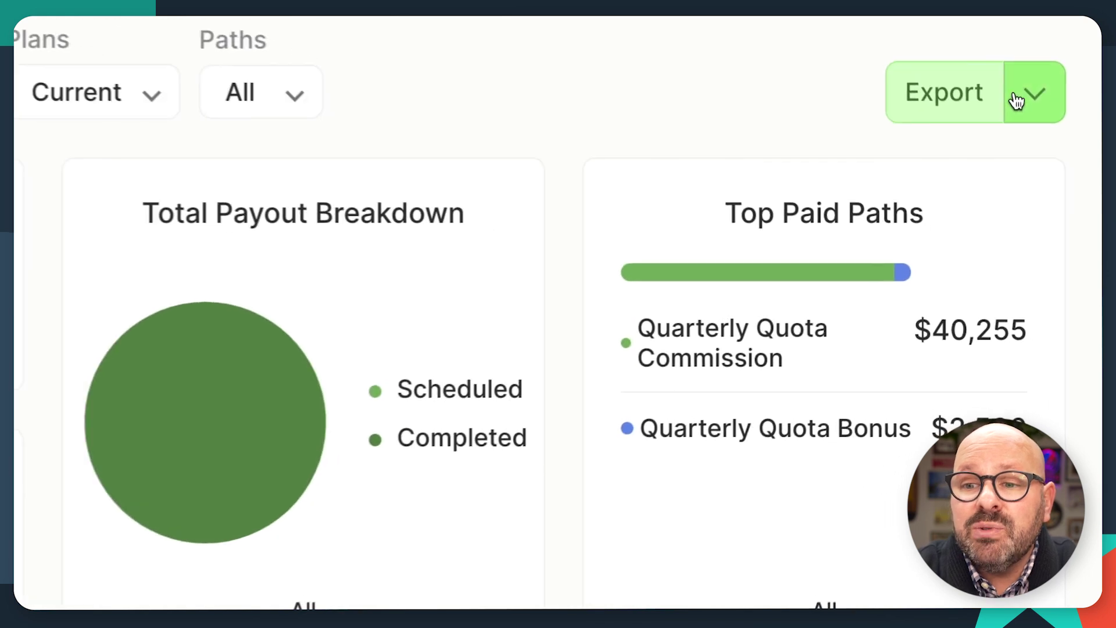
pyautogui.click(1015, 100)
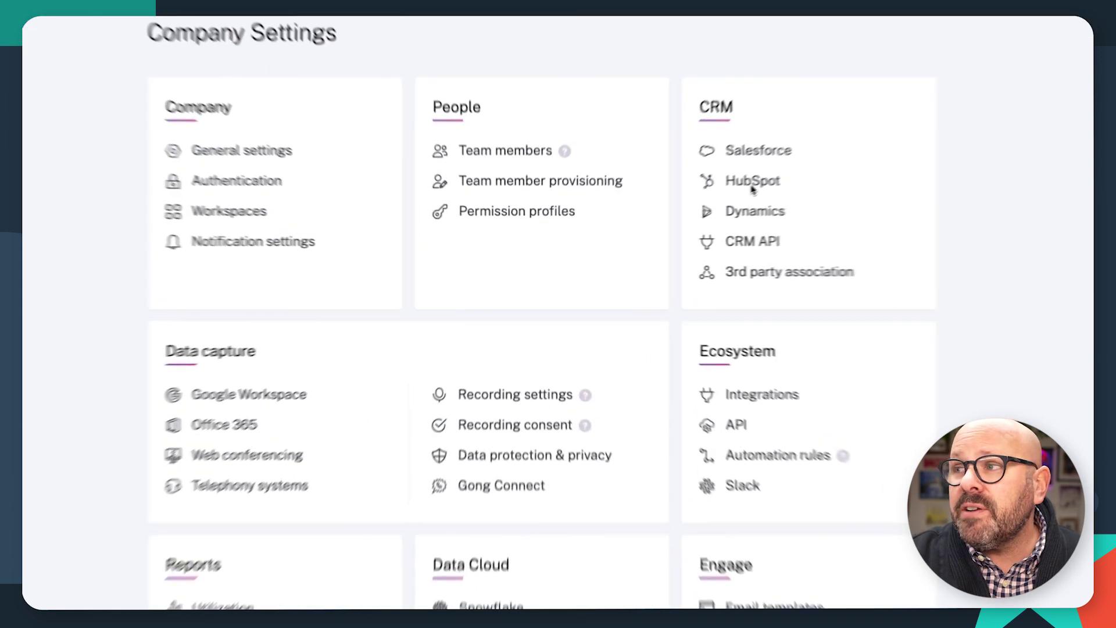
# - Open the HubSpot integration under CRM and its Manage HubSpot fields page
pyautogui.click(799, 184)
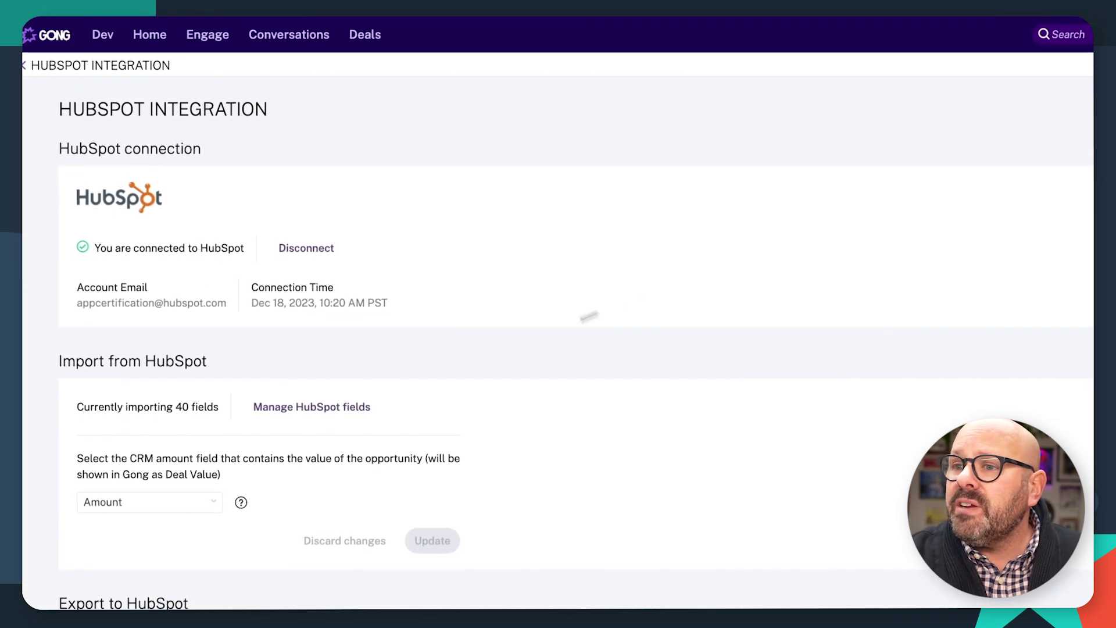
pyautogui.click(330, 416)
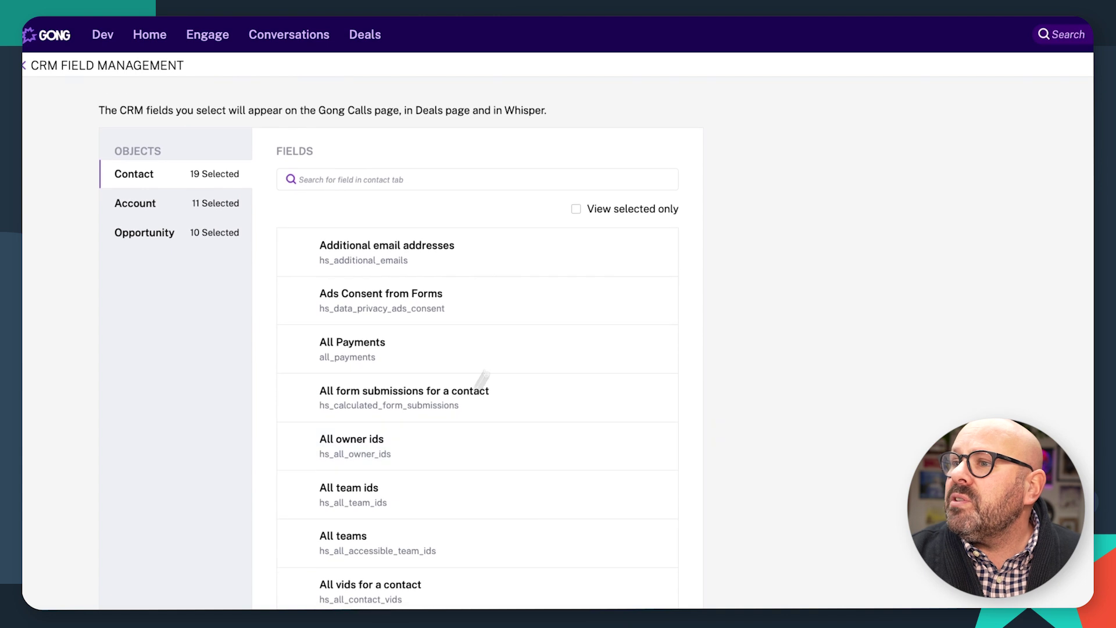
# - Filter to selected fields only and review the contact, account and opportunity tabs
pyautogui.click(575, 207)
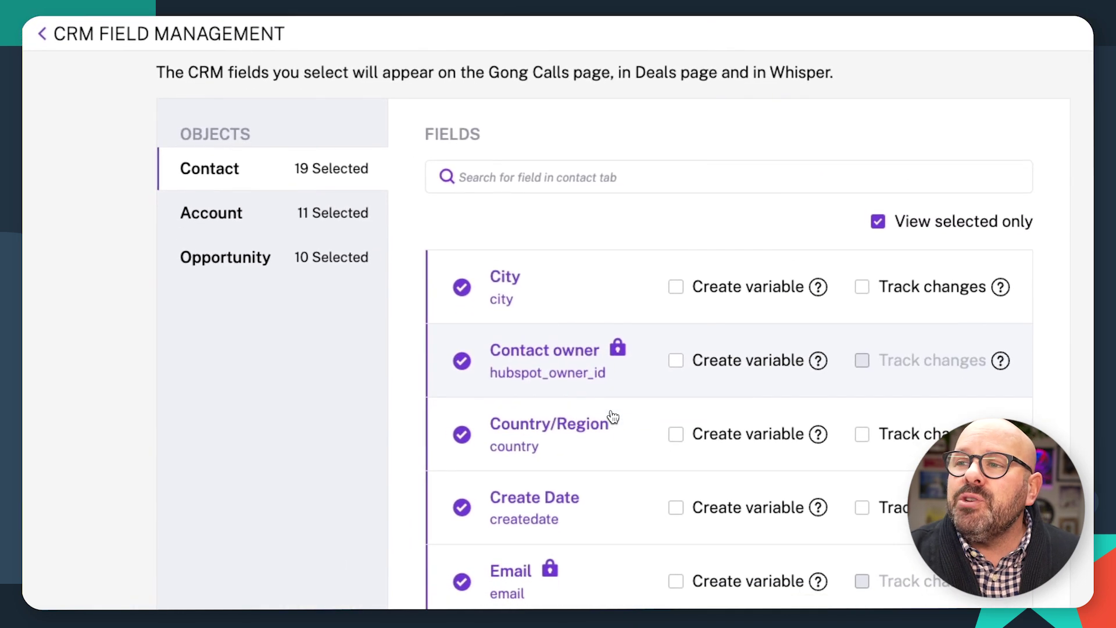
pyautogui.scroll(-1, 613, 416)
pyautogui.scroll(-1, 613, 416)
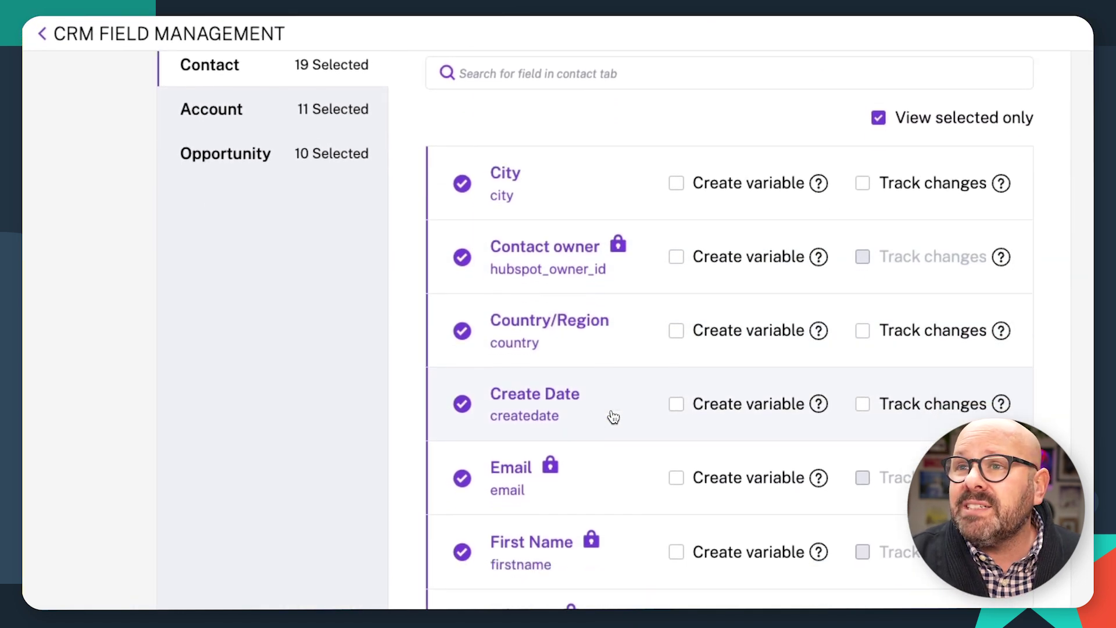
pyautogui.scroll(-1, 613, 417)
pyautogui.scroll(3, 592, 407)
pyautogui.click(231, 178)
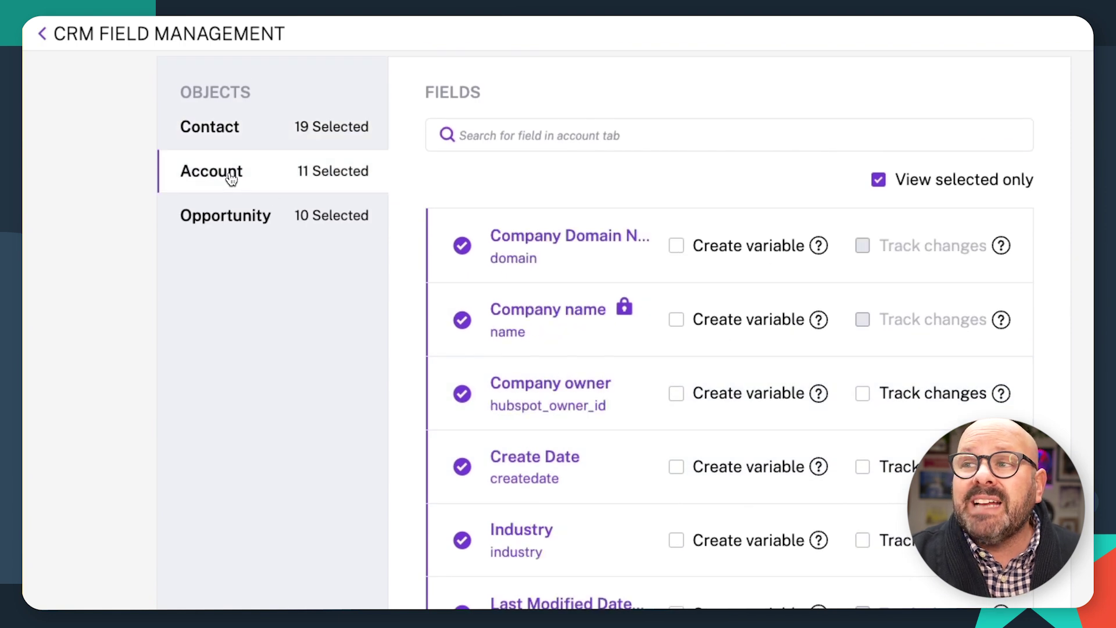
pyautogui.click(236, 222)
pyautogui.scroll(-1, 468, 442)
pyautogui.scroll(-1, 478, 442)
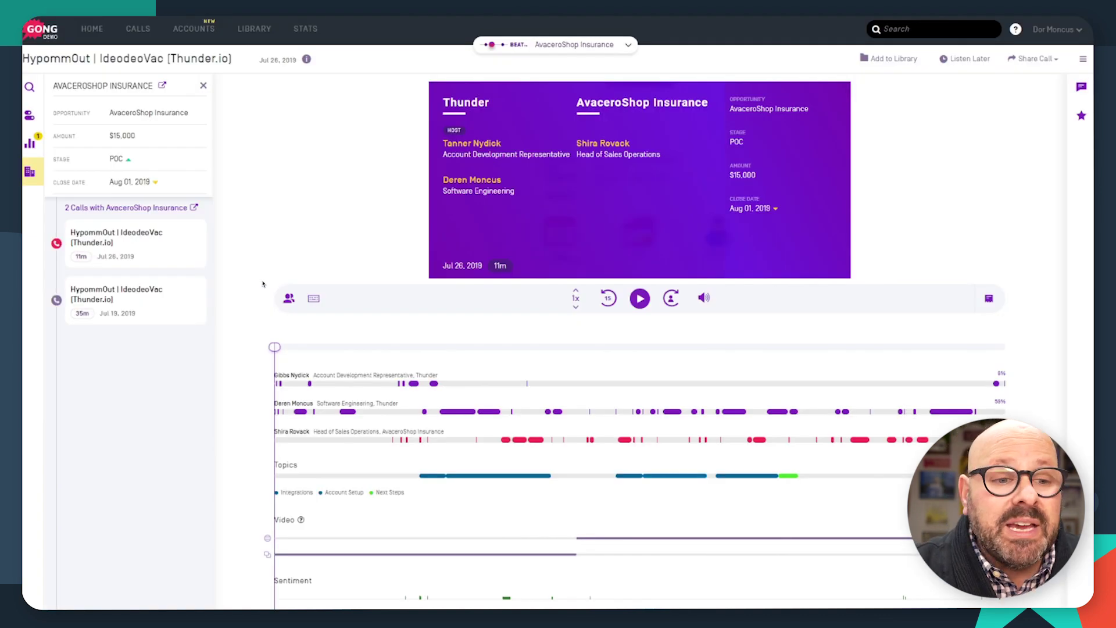
# - Scroll the AvaceroShop Insurance call page down to its related calls and back up
pyautogui.scroll(-1, 262, 283)
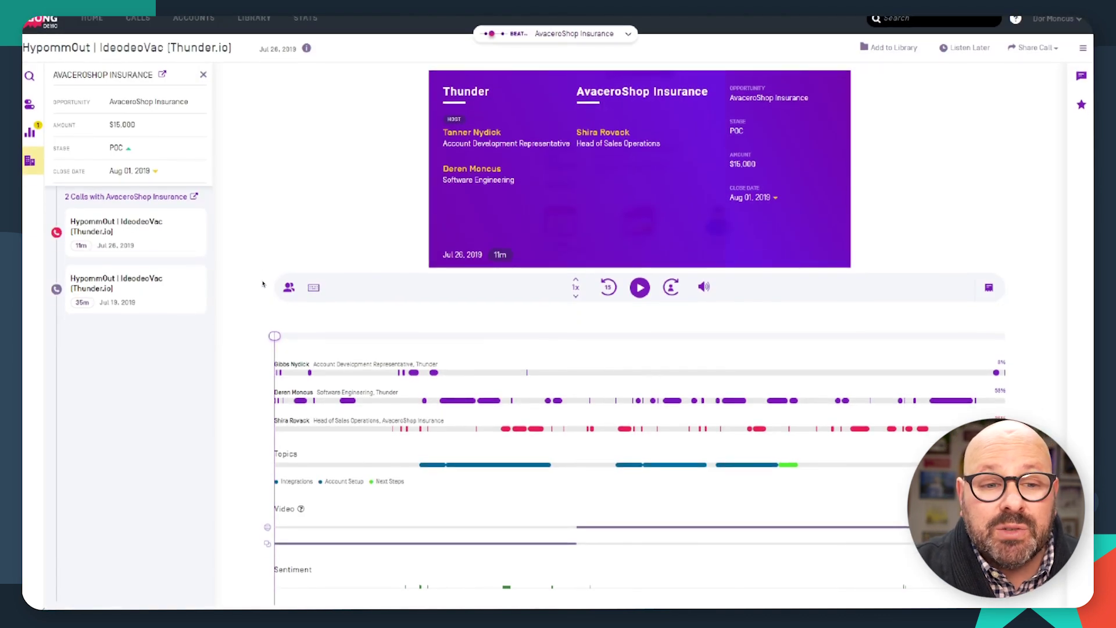
pyautogui.scroll(1, 263, 284)
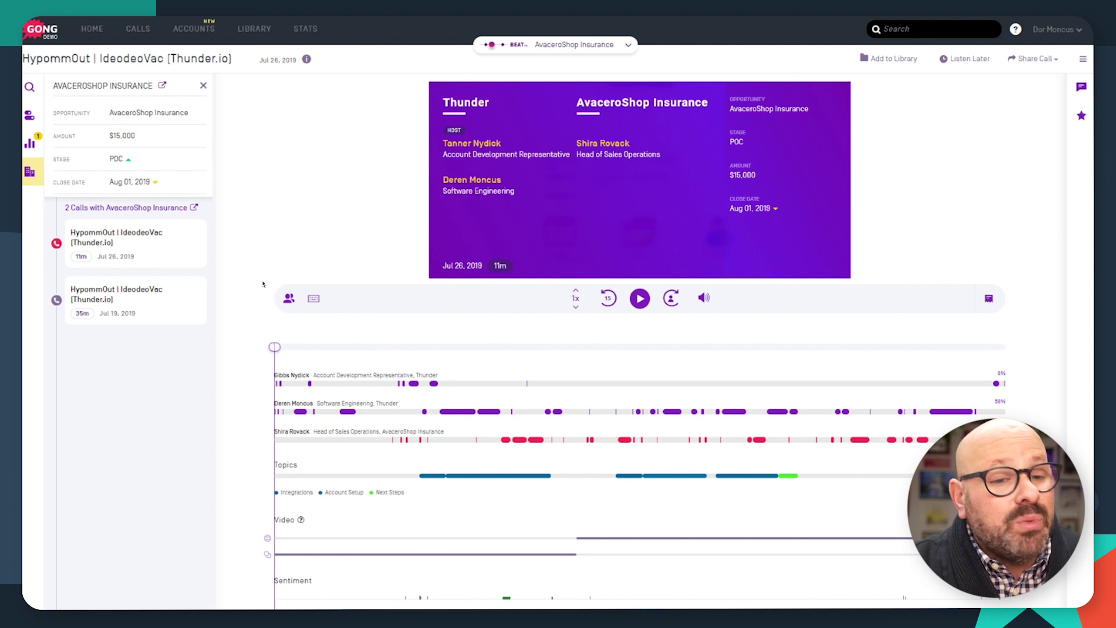